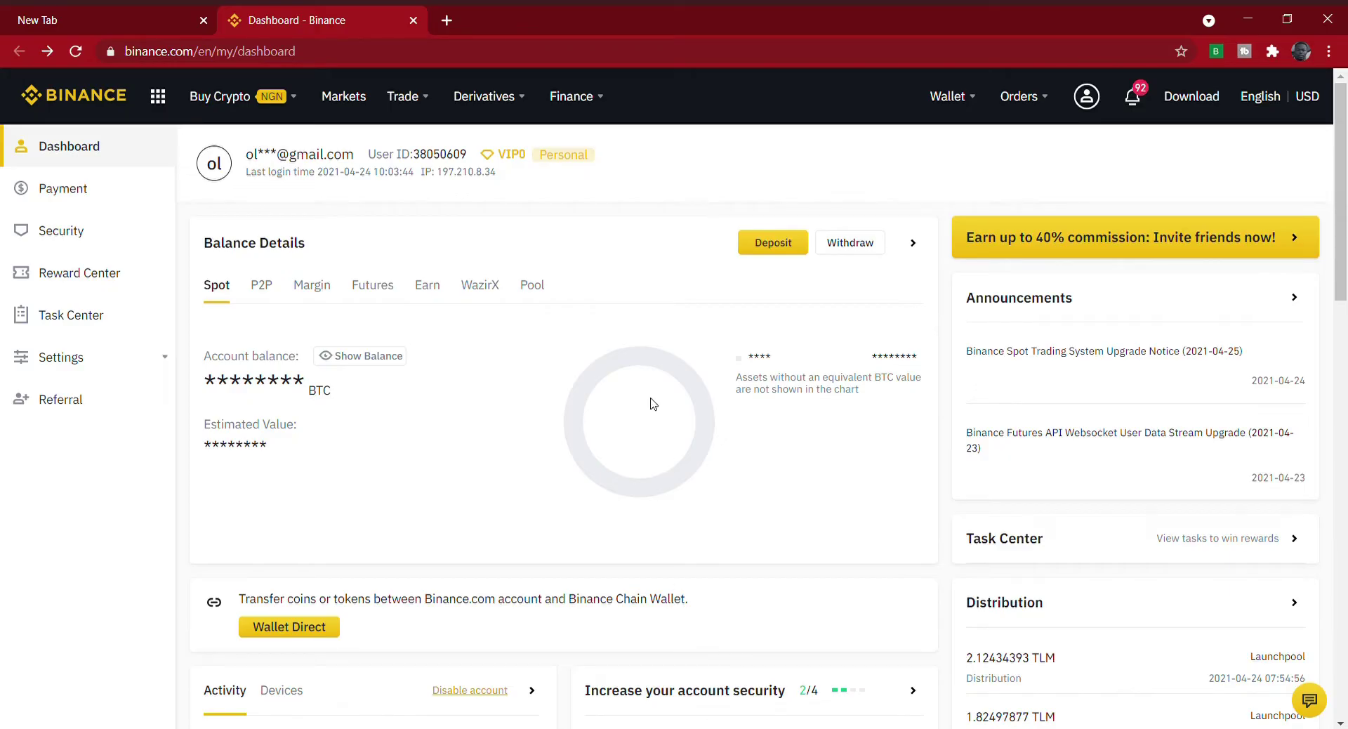
# Open the Classic trading view from the Trade menu to load the BTC/USDT spot page.
pyautogui.moveTo(417, 116)
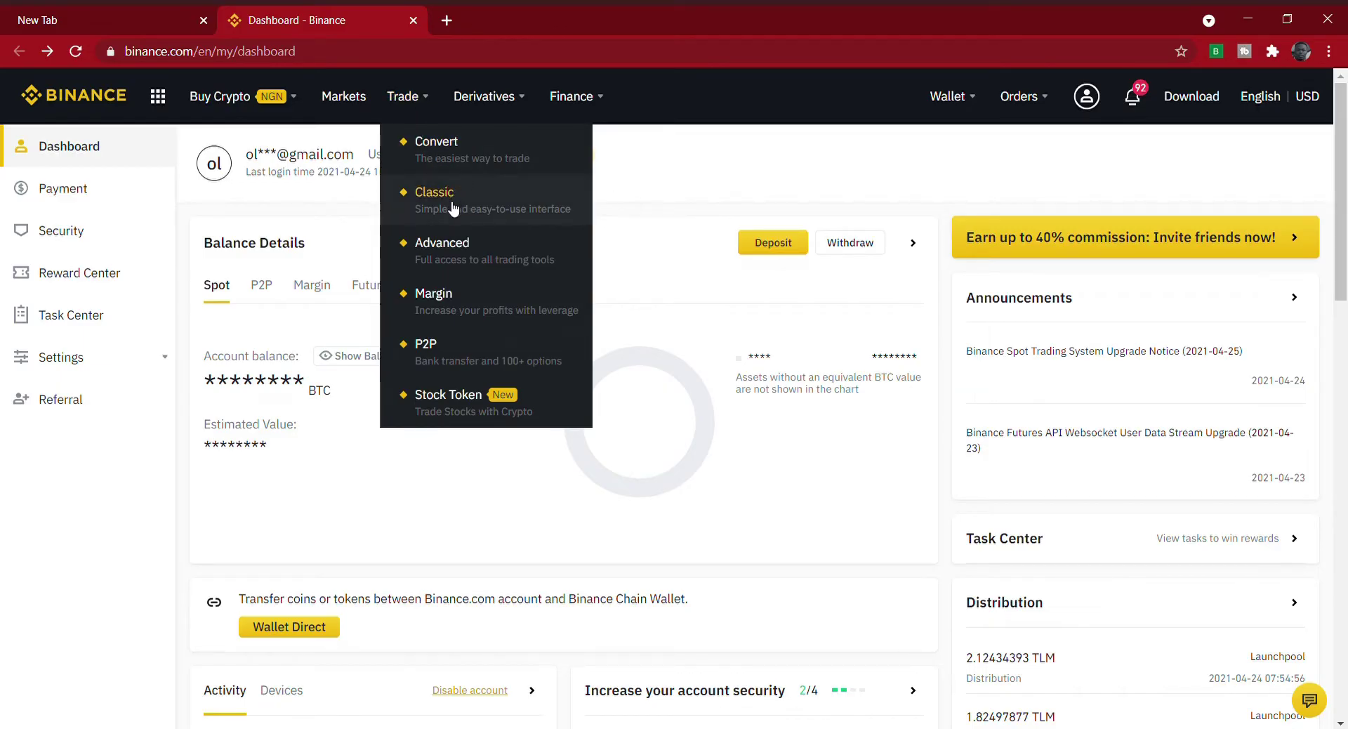
pyautogui.click(485, 214)
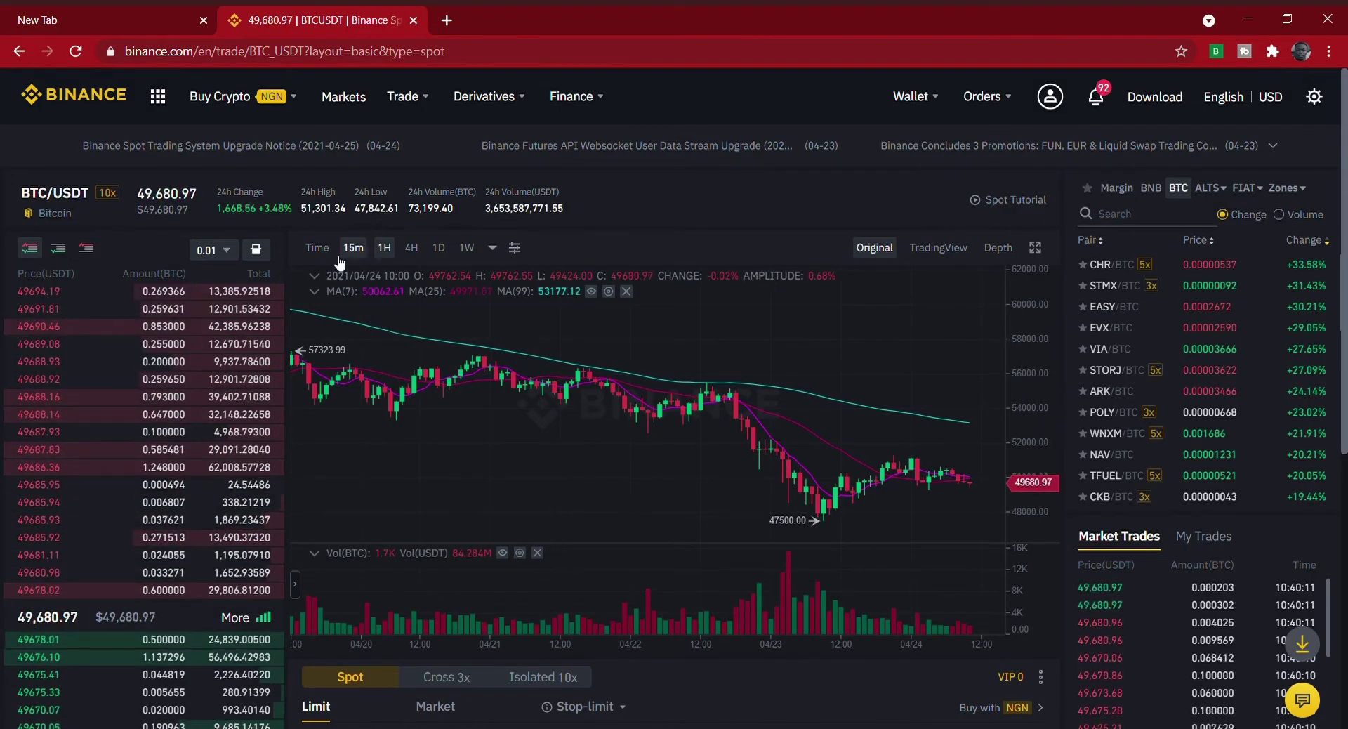
pyautogui.moveTo(98, 351)
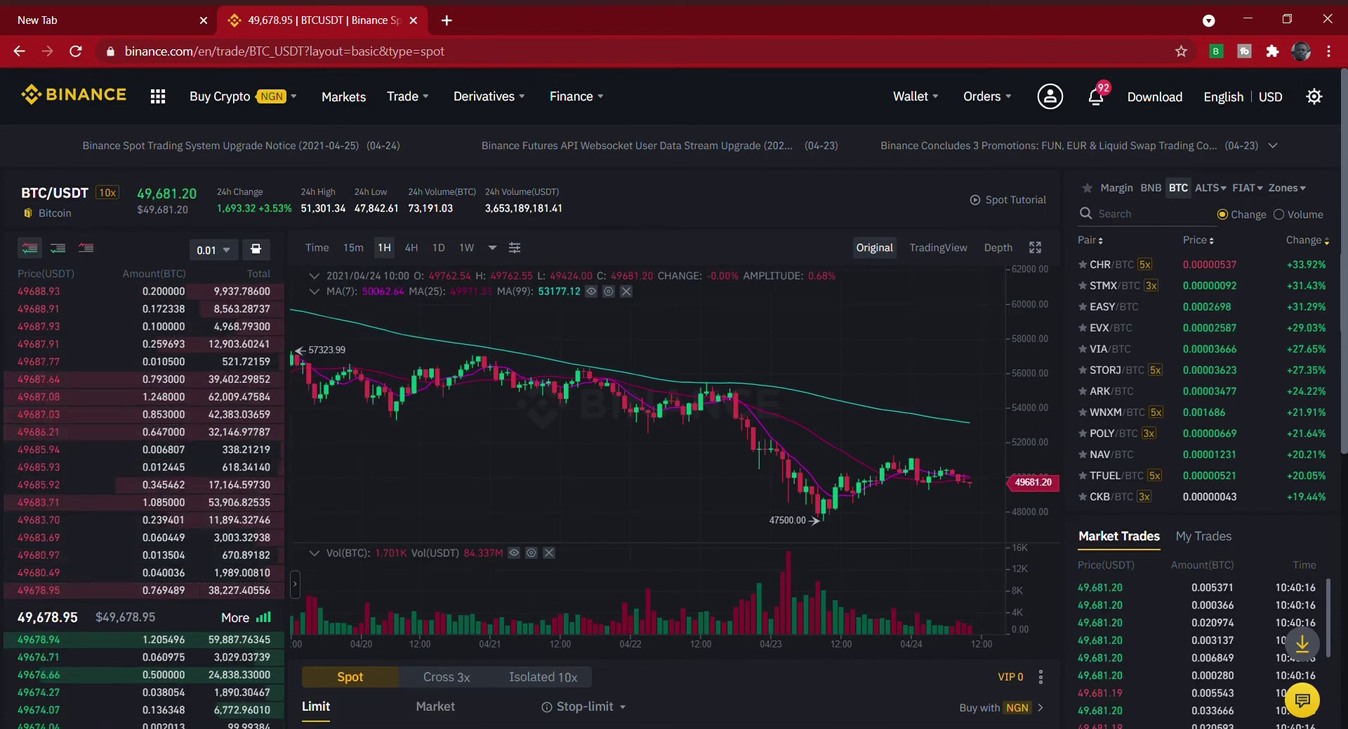
pyautogui.moveTo(180, 337)
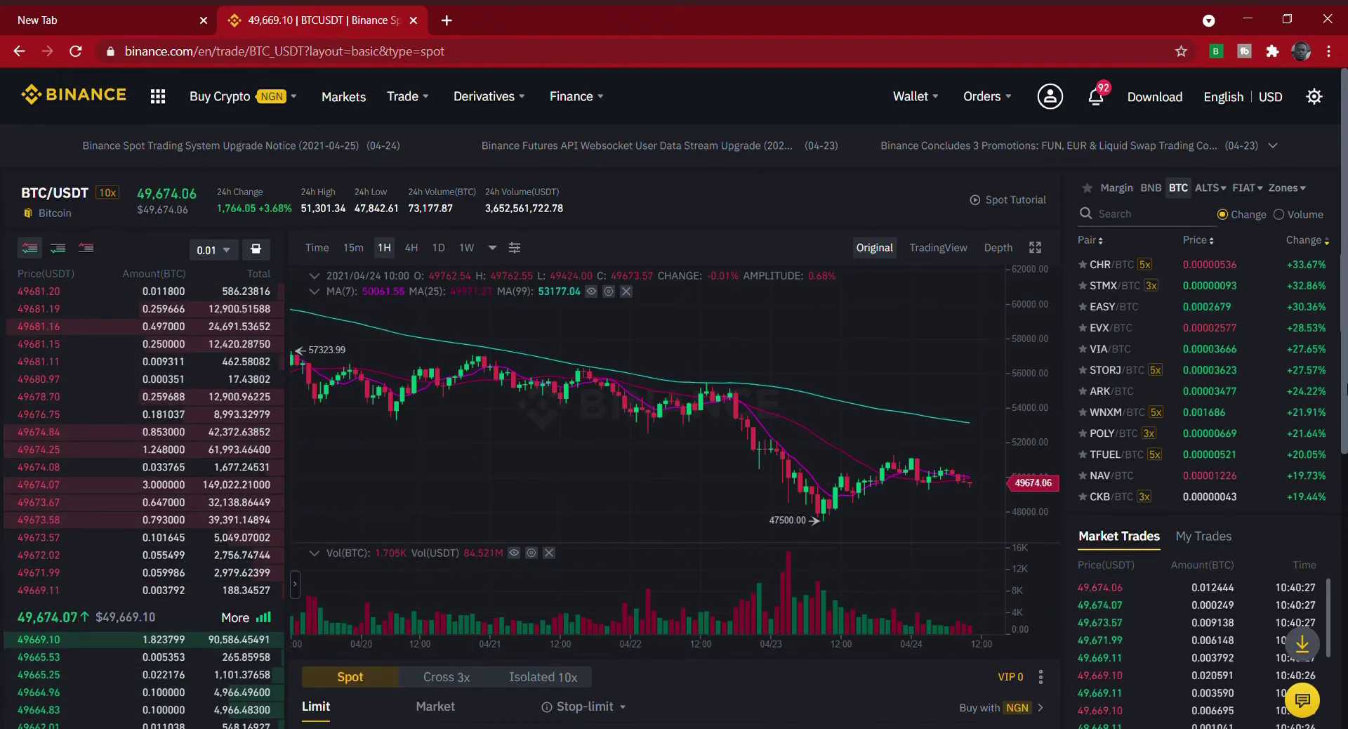
pyautogui.scroll(-5, 1270, 584)
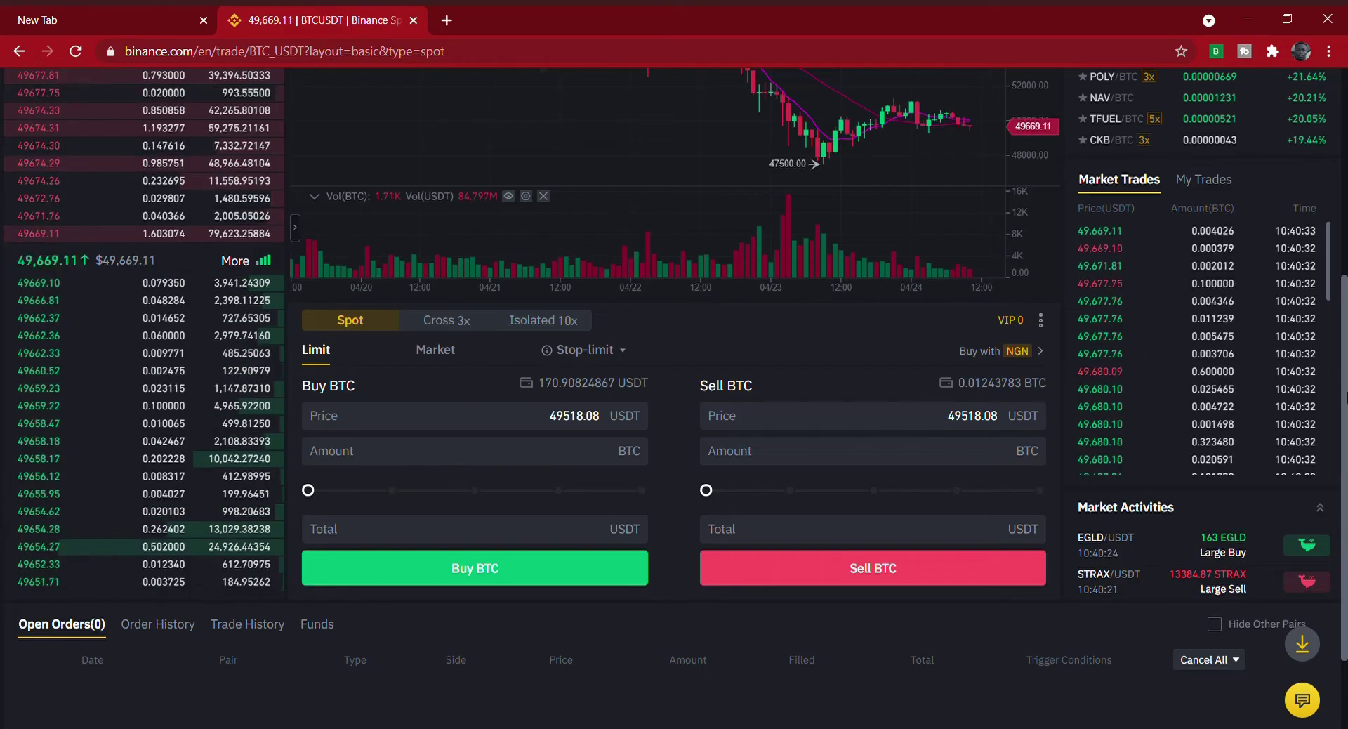
pyautogui.scroll(3, 674, 422)
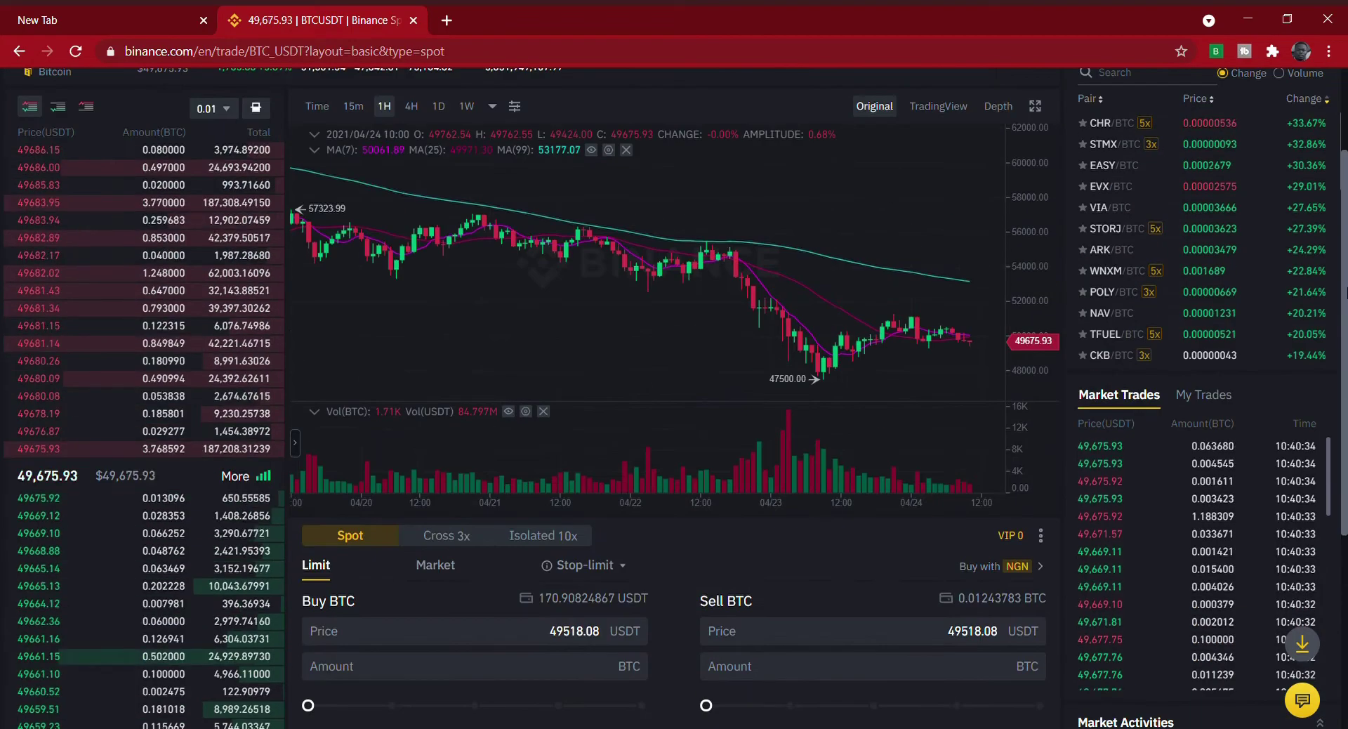
pyautogui.scroll(1, 674, 422)
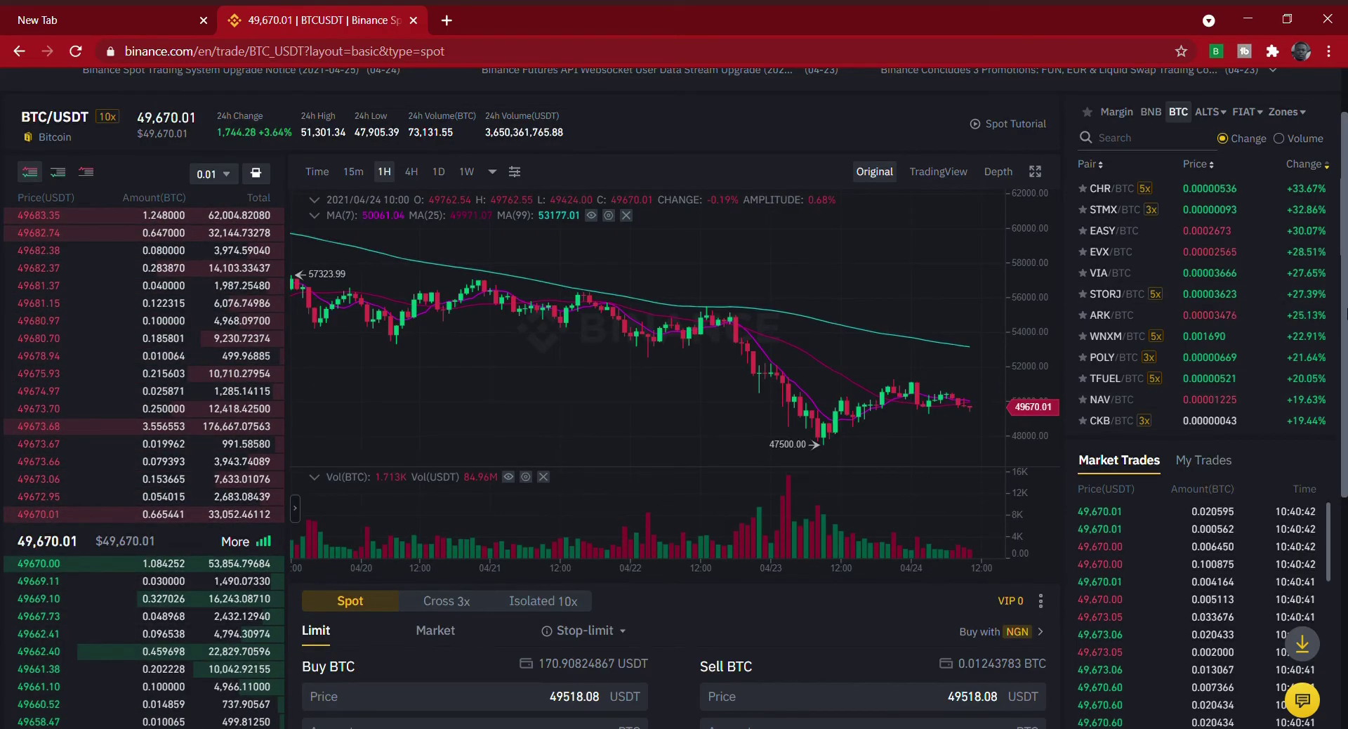
pyautogui.scroll(2, 654, 578)
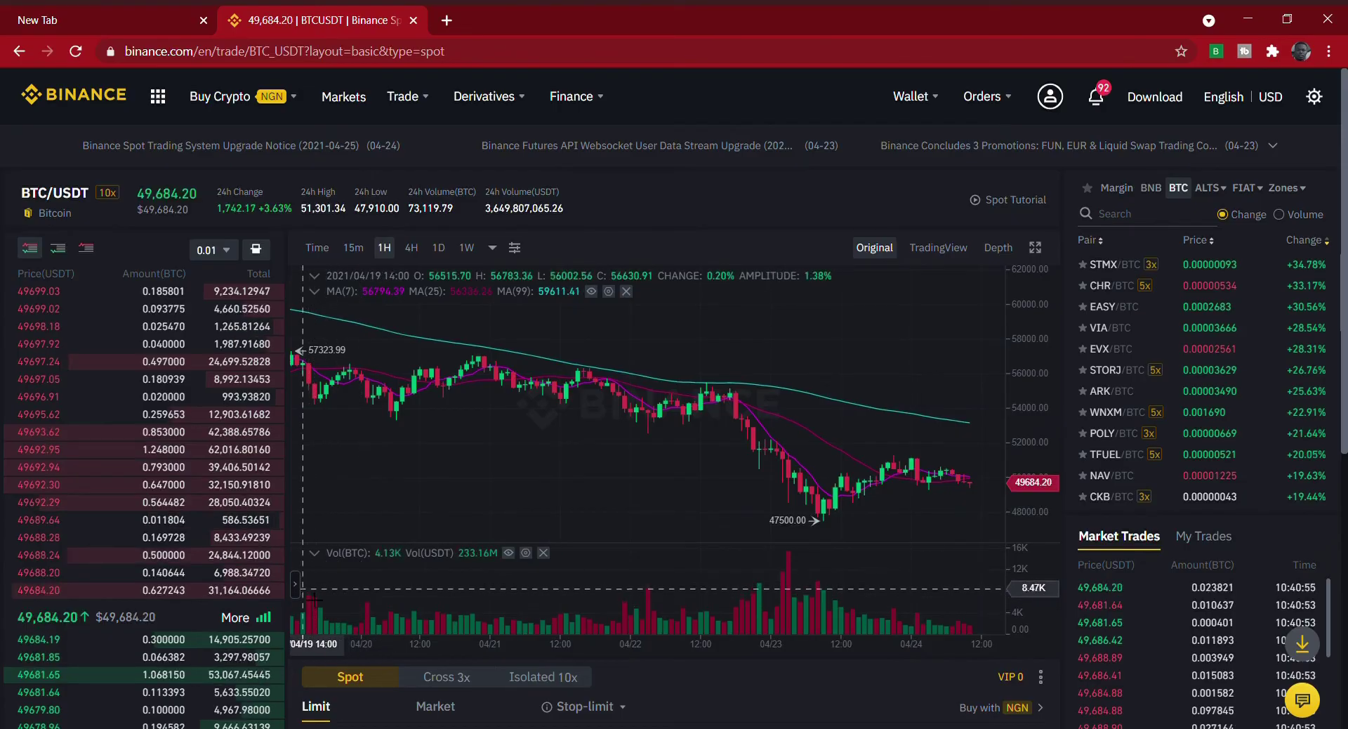
pyautogui.click(295, 584)
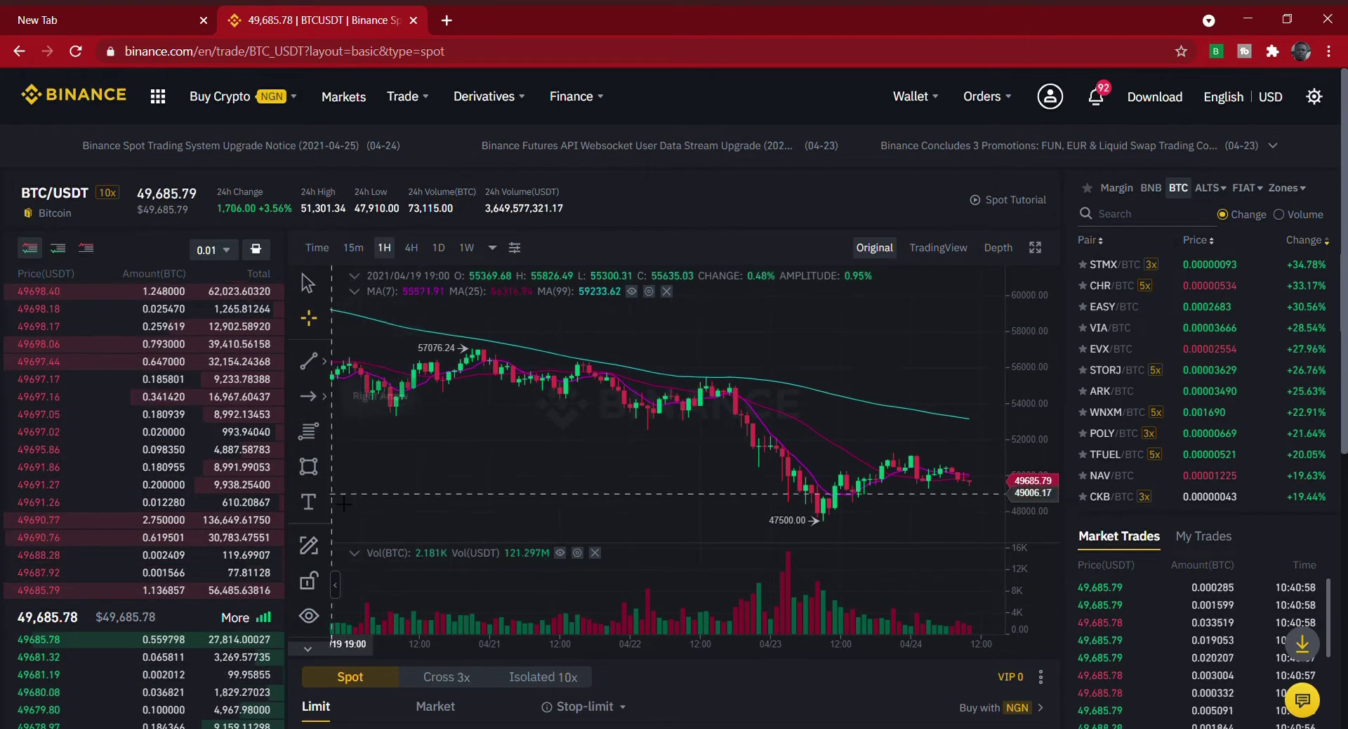
pyautogui.click(336, 587)
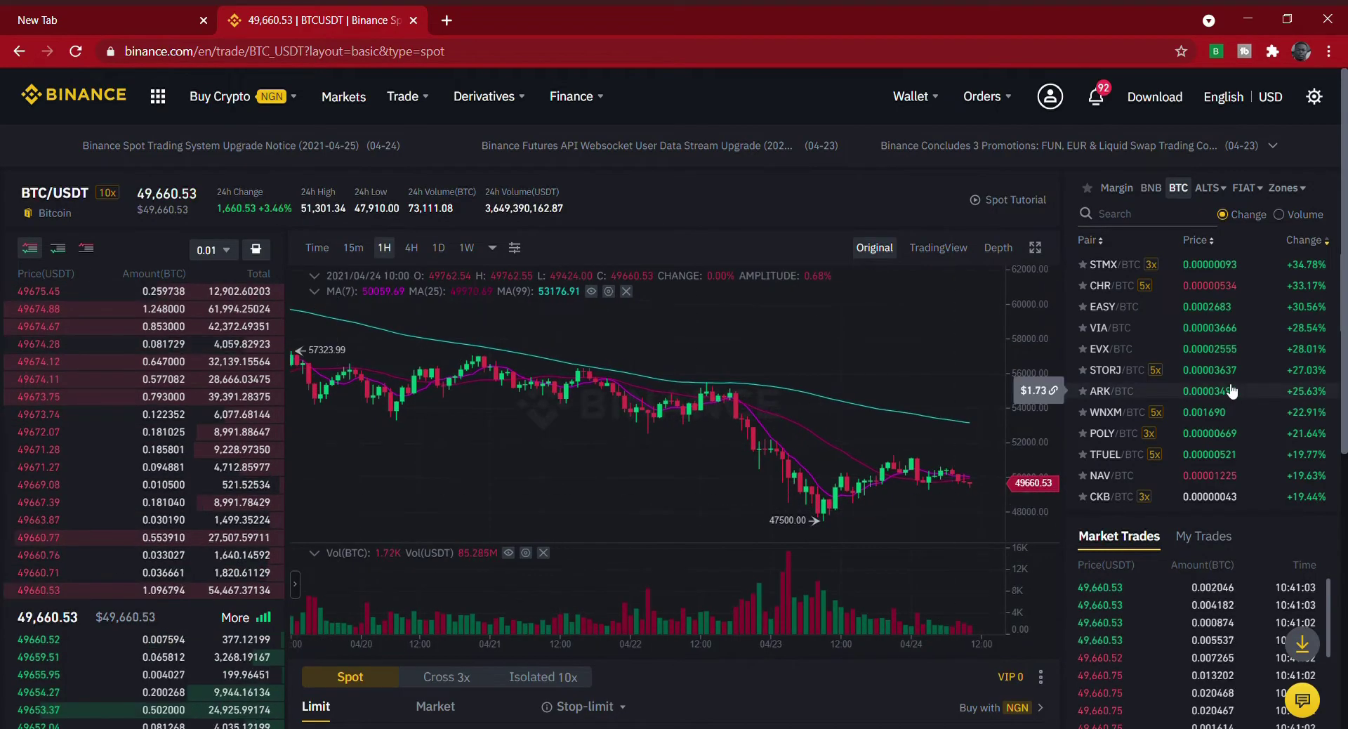
pyautogui.moveTo(1220, 293)
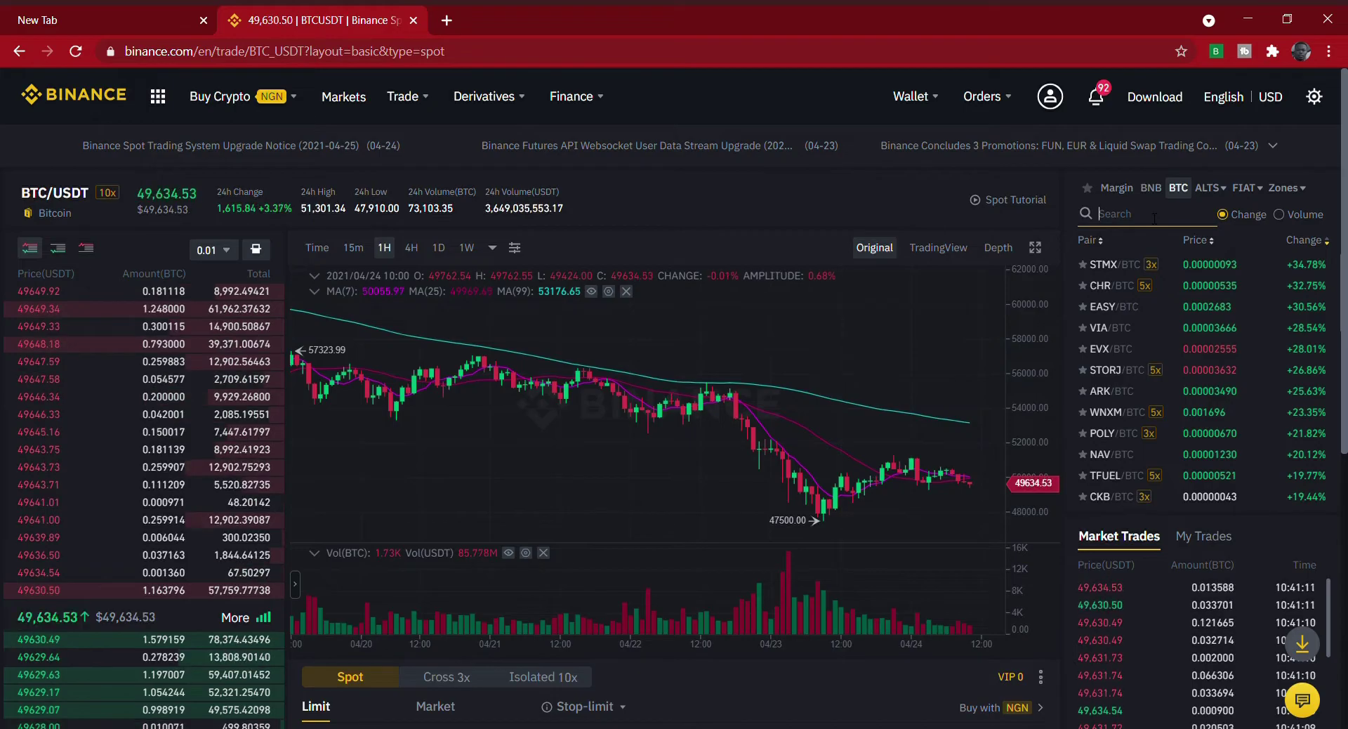
# Search the pairs list for 'xrp', then scroll down to the Buy/Sell order forms.
pyautogui.write('xrp')
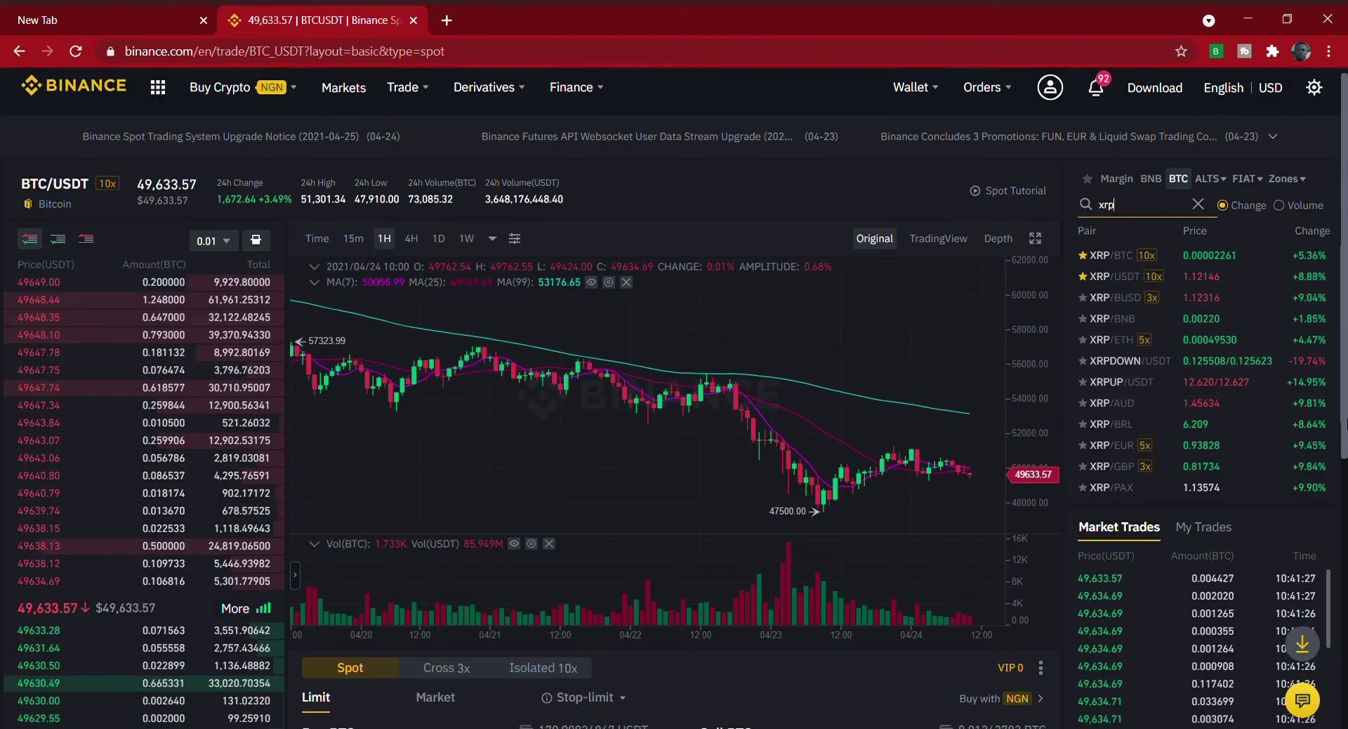
pyautogui.scroll(-4, 674, 398)
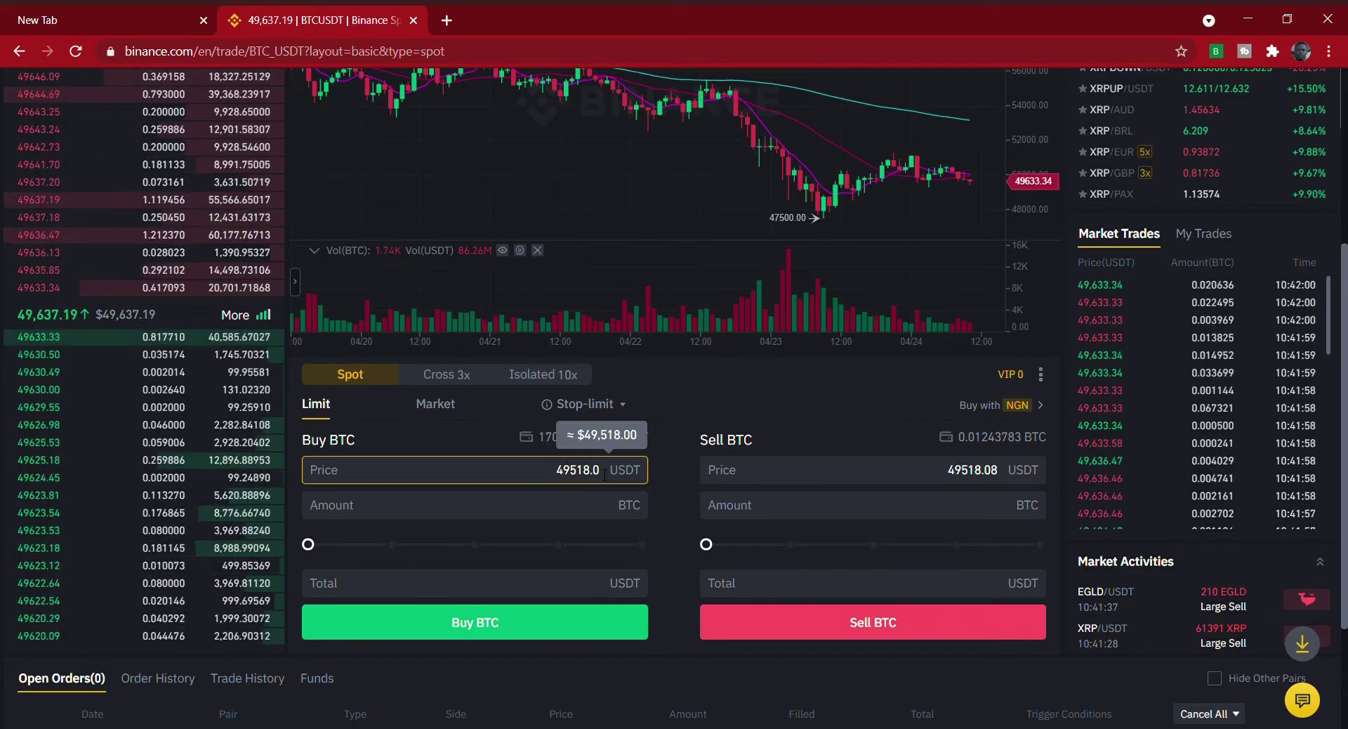
# Enter a 49100 USDT limit buy price and a 0.001 BTC amount, totalling 49.1 USDT.
pyautogui.press('BackSpace')
pyautogui.press('BackSpace')
pyautogui.press('BackSpace')
pyautogui.press('BackSpace')
pyautogui.press('BackSpace')
pyautogui.press('BackSpace')
pyautogui.press('BackSpace')
pyautogui.press('BackSpace')
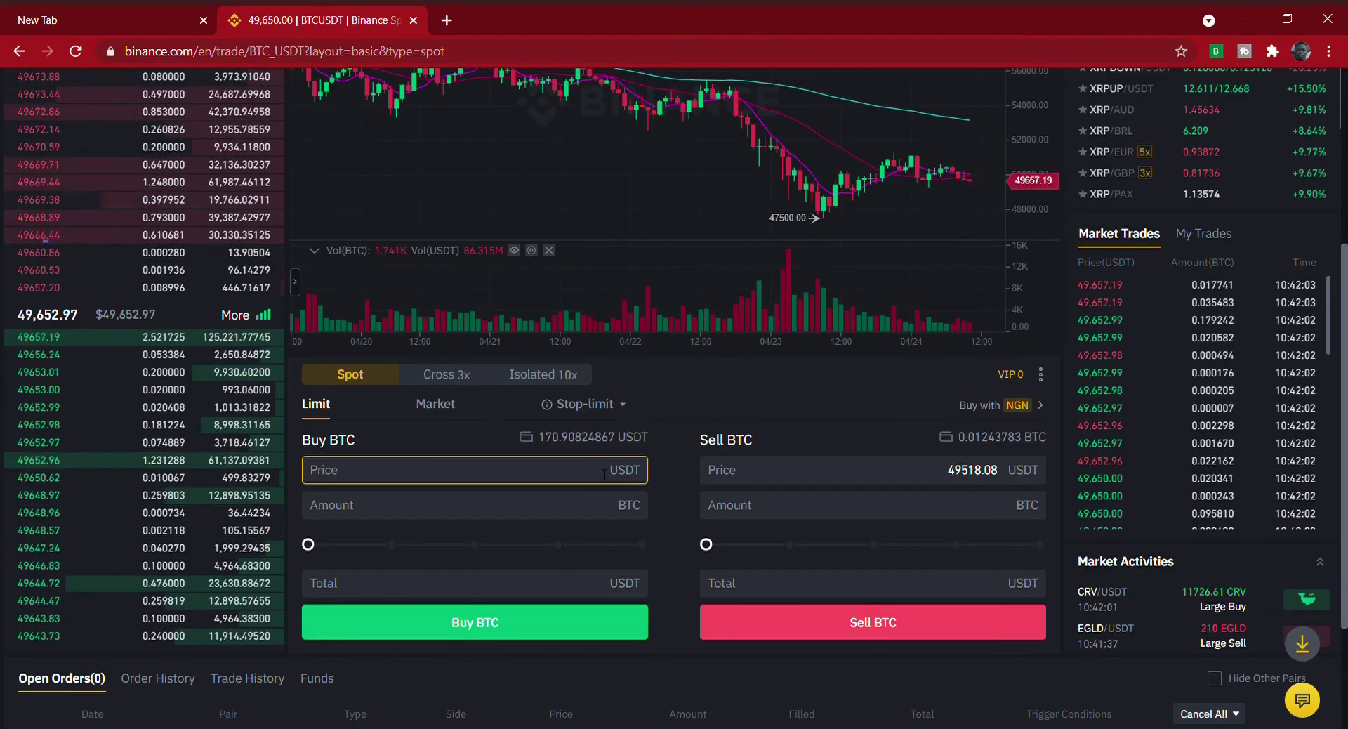
pyautogui.write('49100')
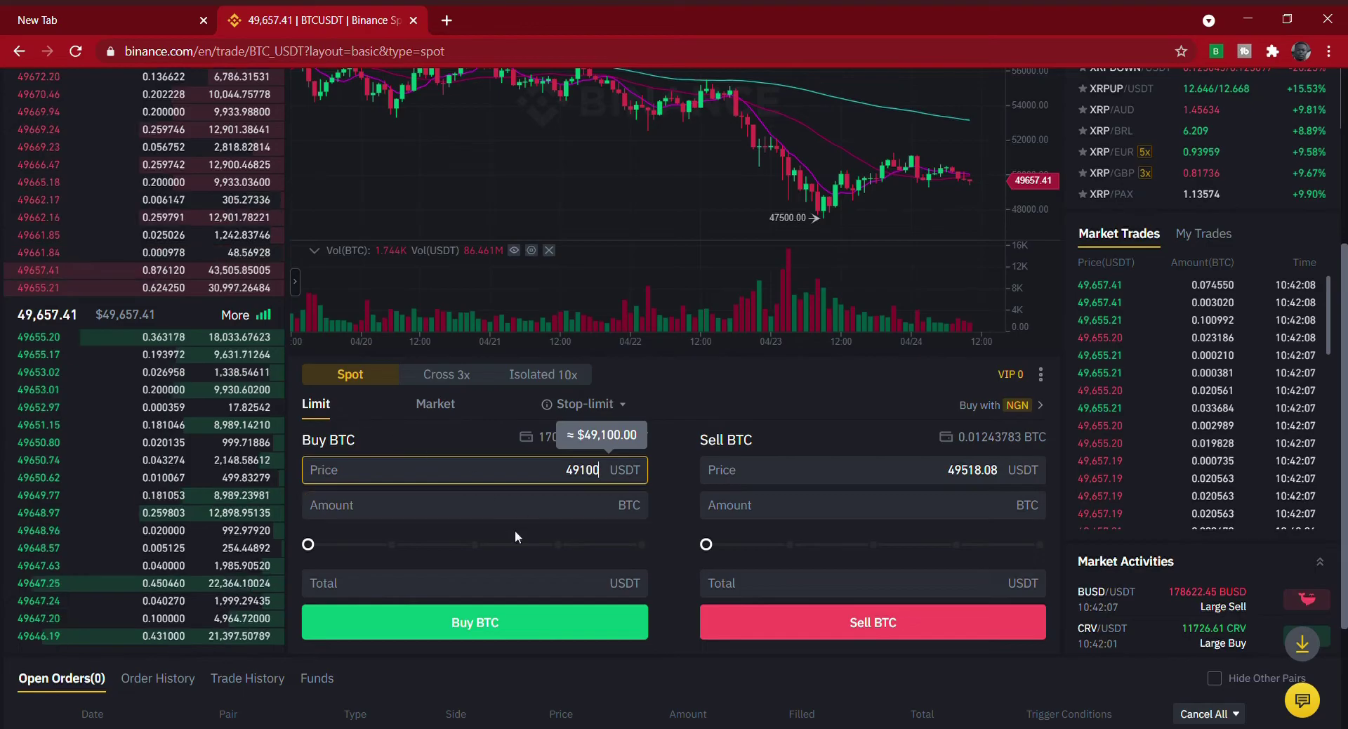
pyautogui.click(595, 507)
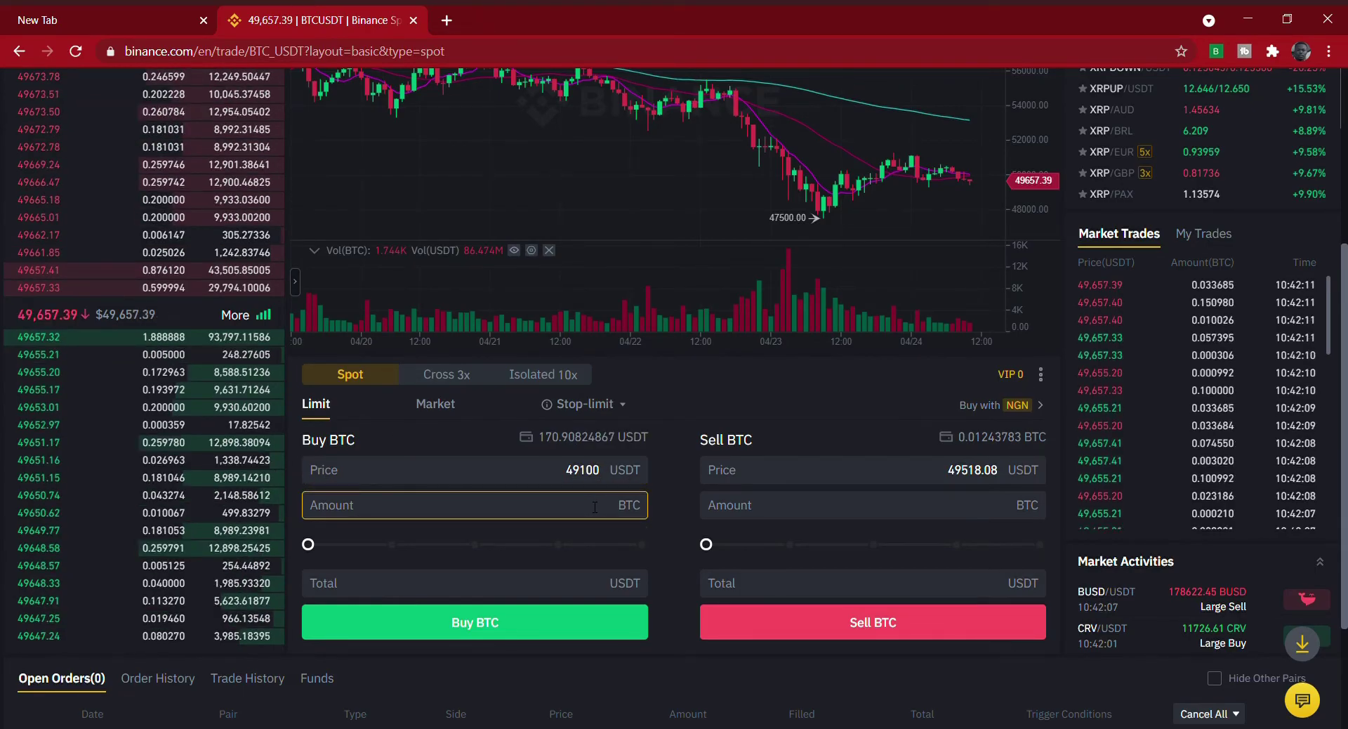
pyautogui.write('0.001')
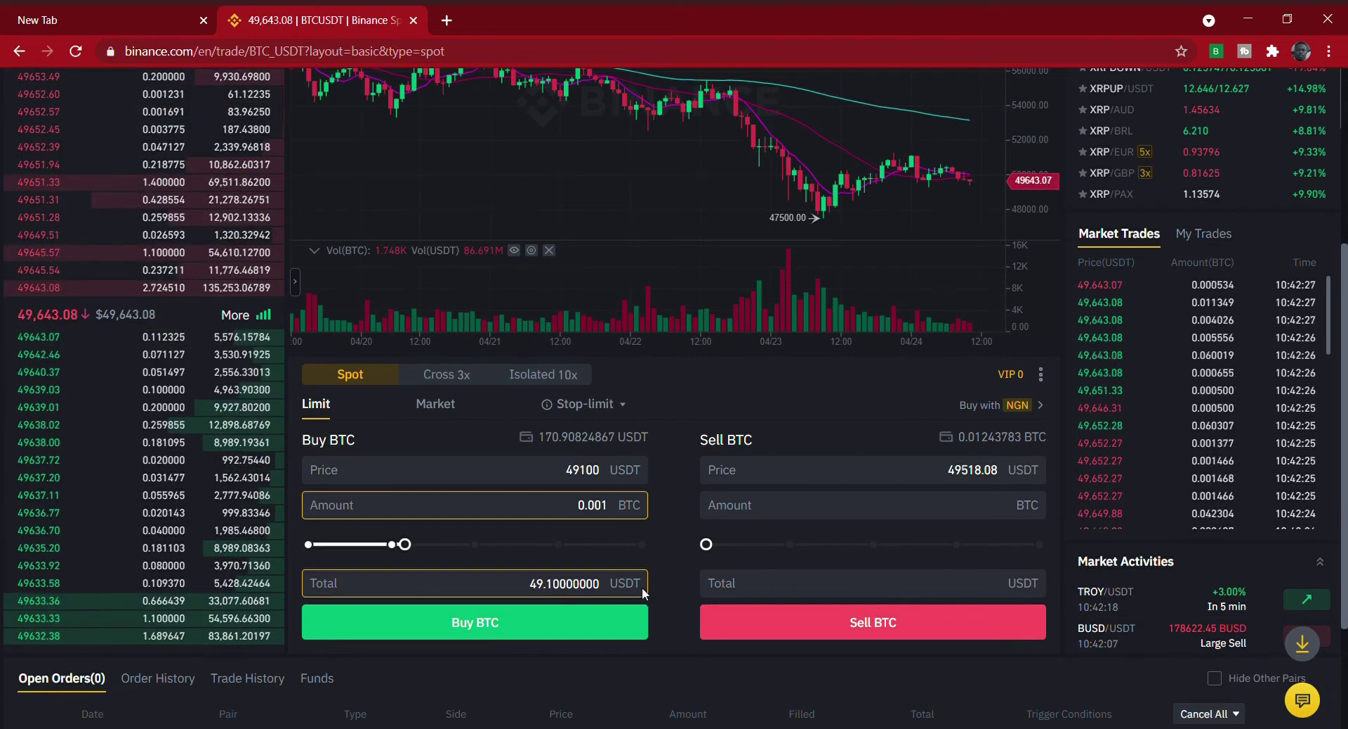
# Try the buy slider at 60%, 50%, 91% and the full balance, then pull it back down.
pyautogui.moveTo(412, 546)
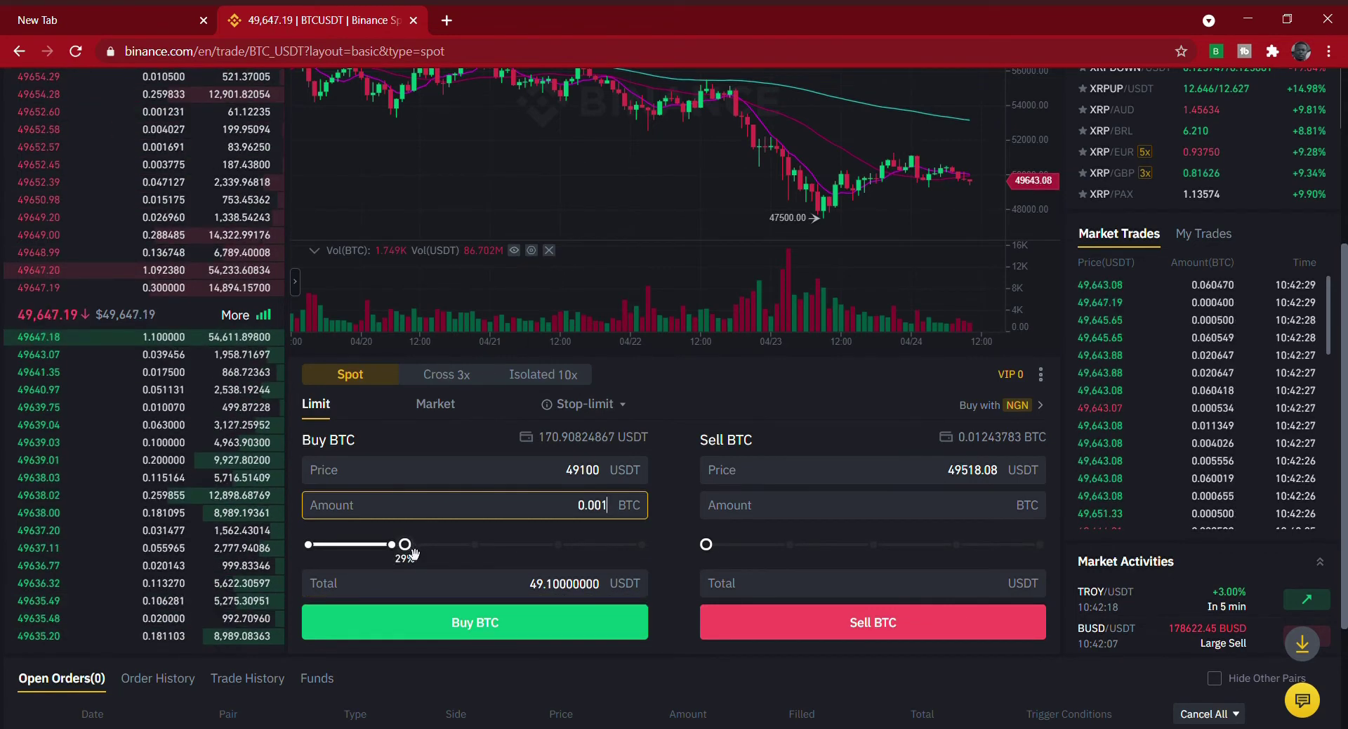
pyautogui.moveTo(413, 554); pyautogui.dragTo(472, 555)
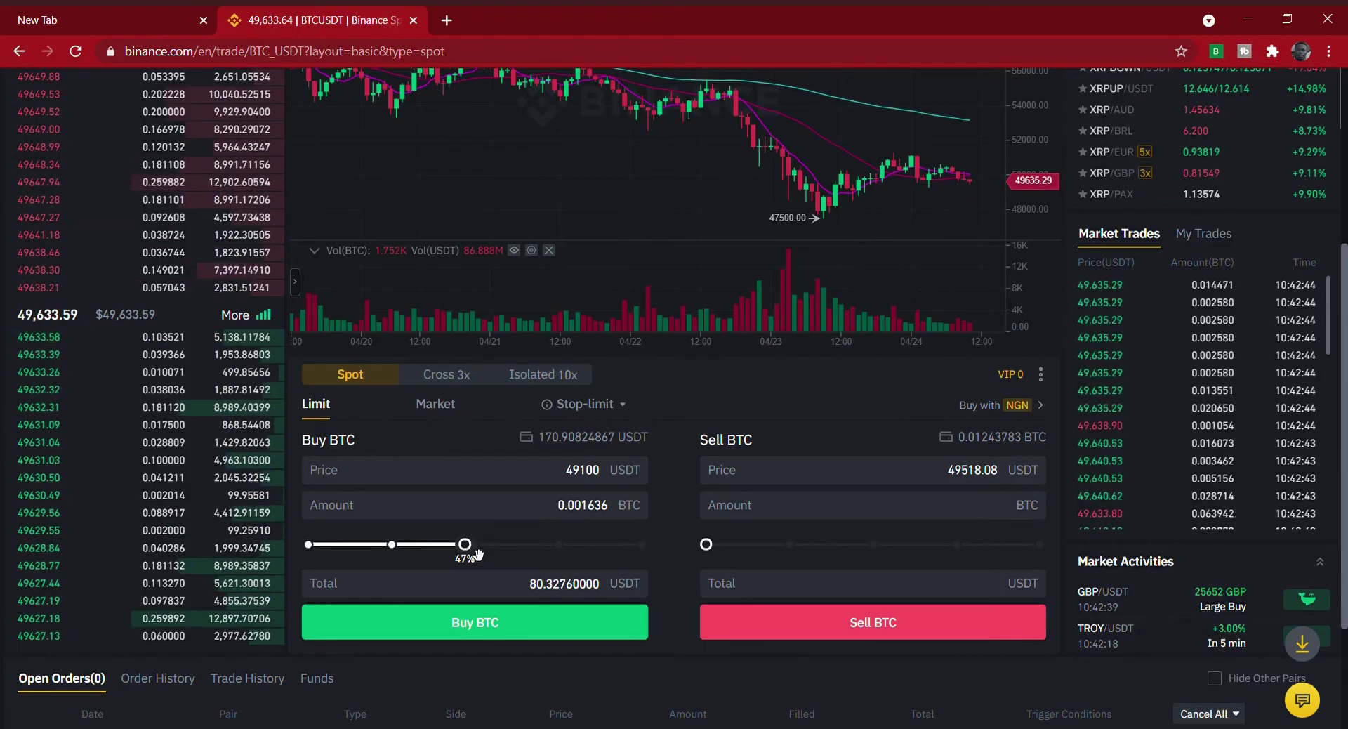
pyautogui.moveTo(478, 555); pyautogui.dragTo(485, 558)
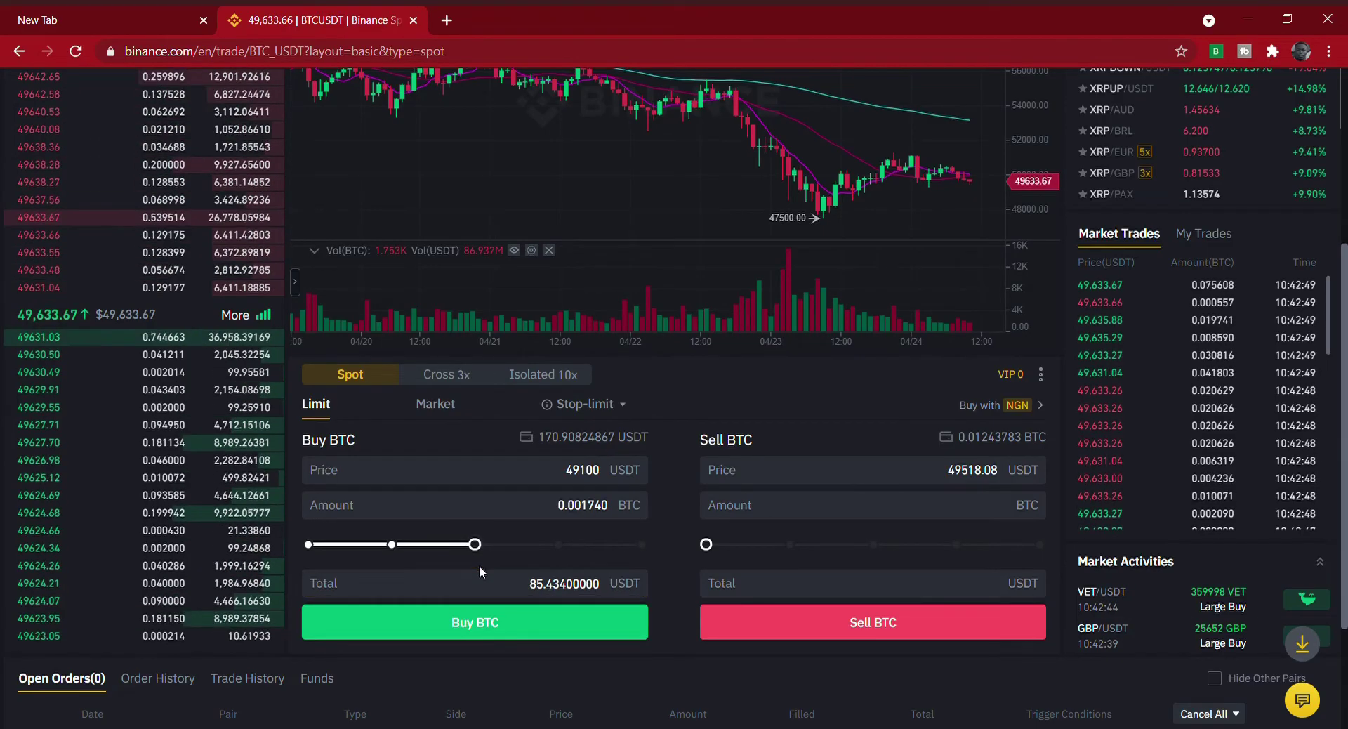
pyautogui.click(532, 589)
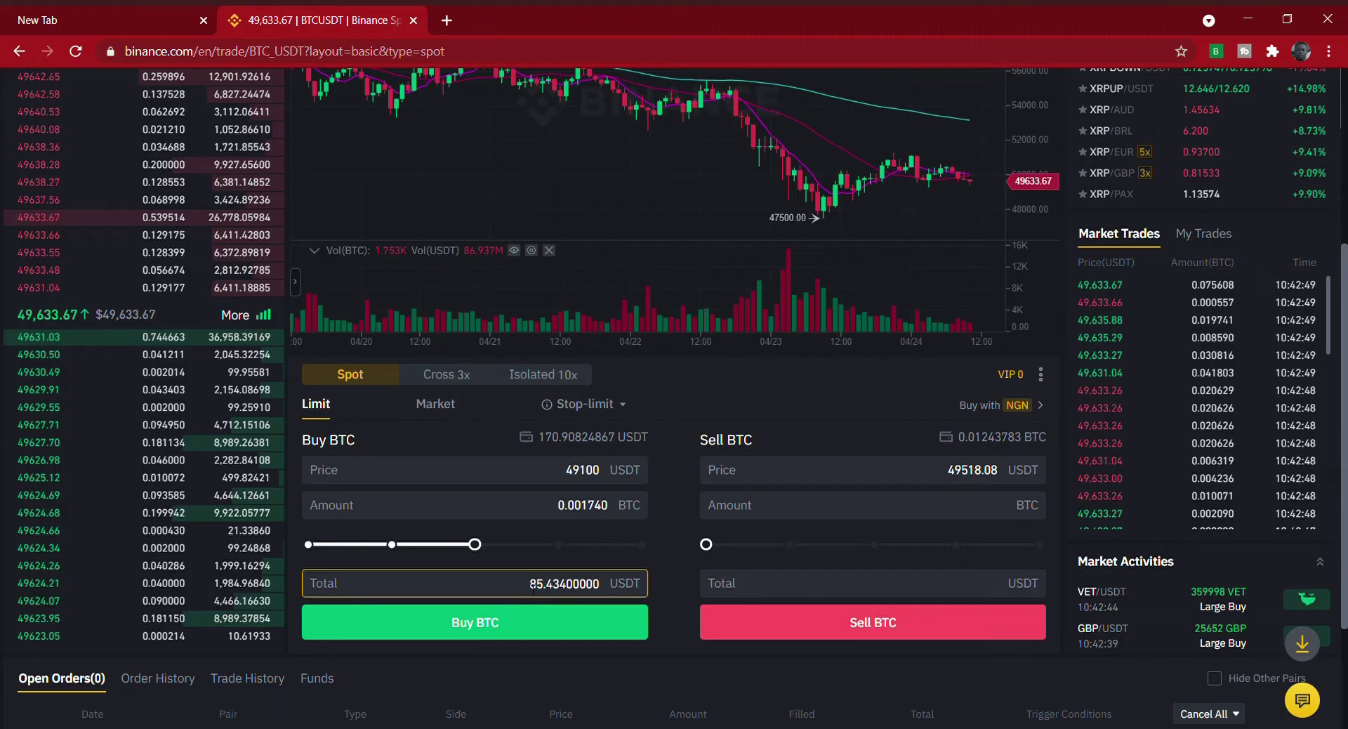
pyautogui.click(578, 517)
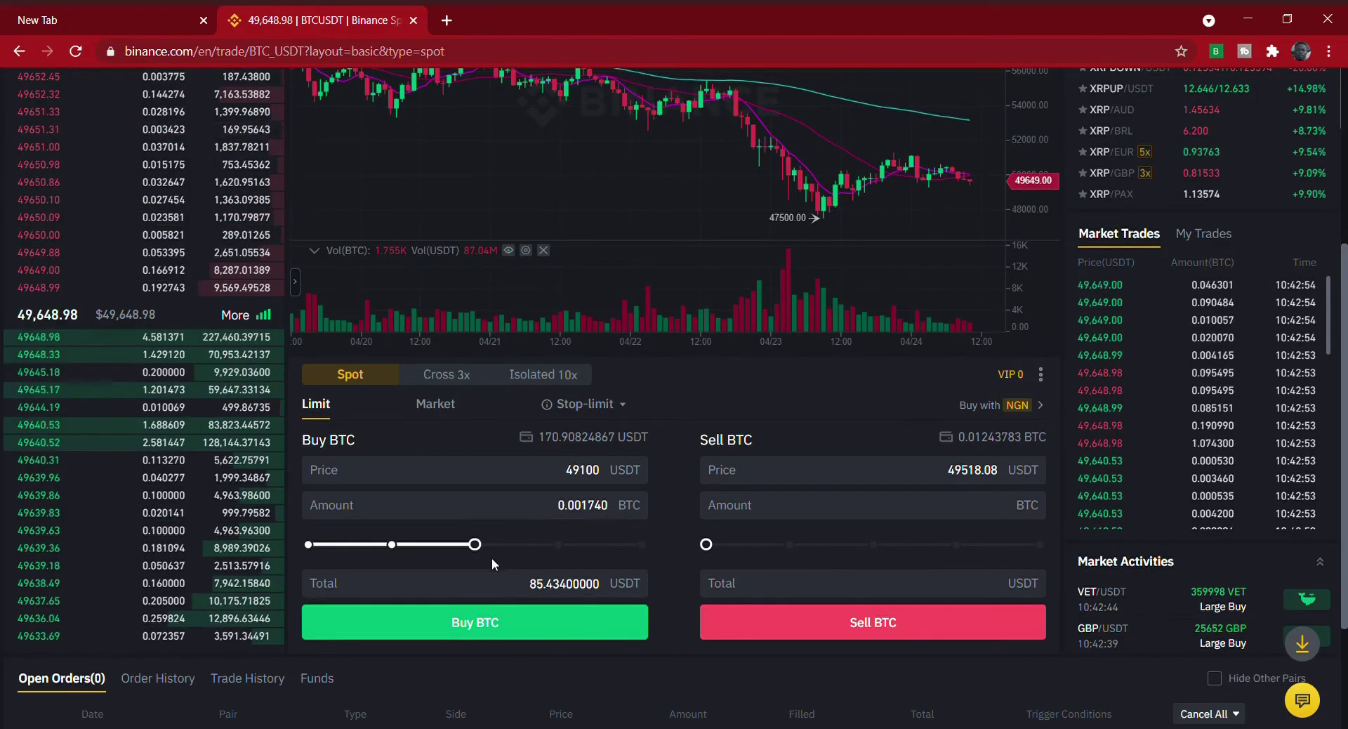
pyautogui.moveTo(477, 552)
pyautogui.moveTo(477, 552); pyautogui.dragTo(650, 554)
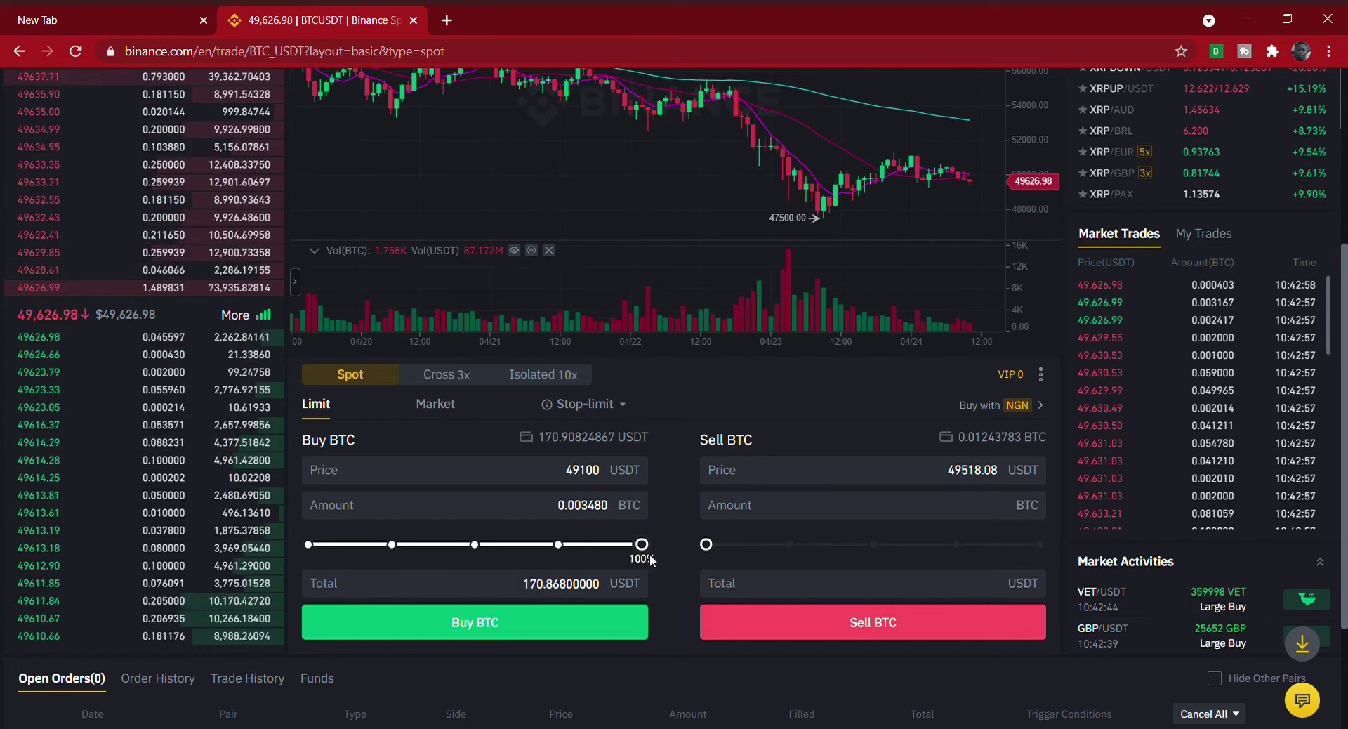
pyautogui.click(634, 589)
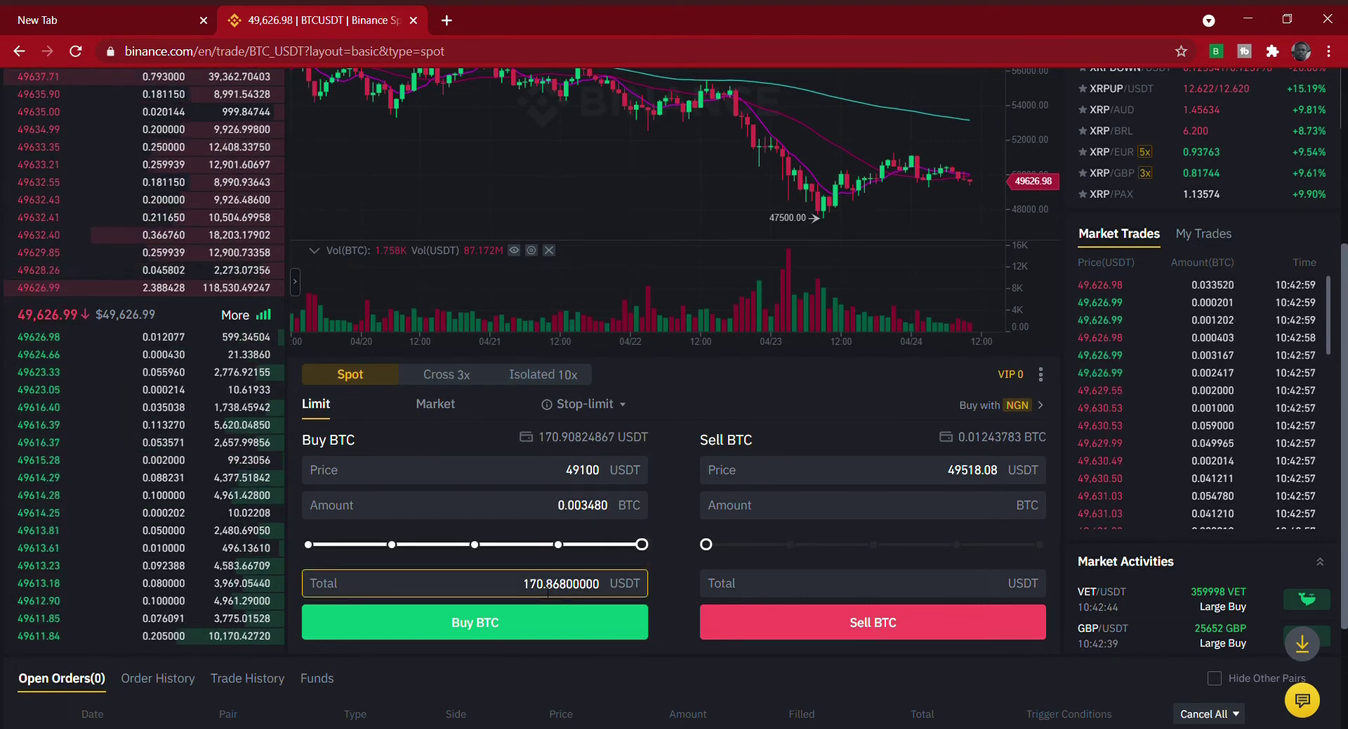
pyautogui.click(625, 471)
pyautogui.moveTo(641, 544); pyautogui.dragTo(455, 547)
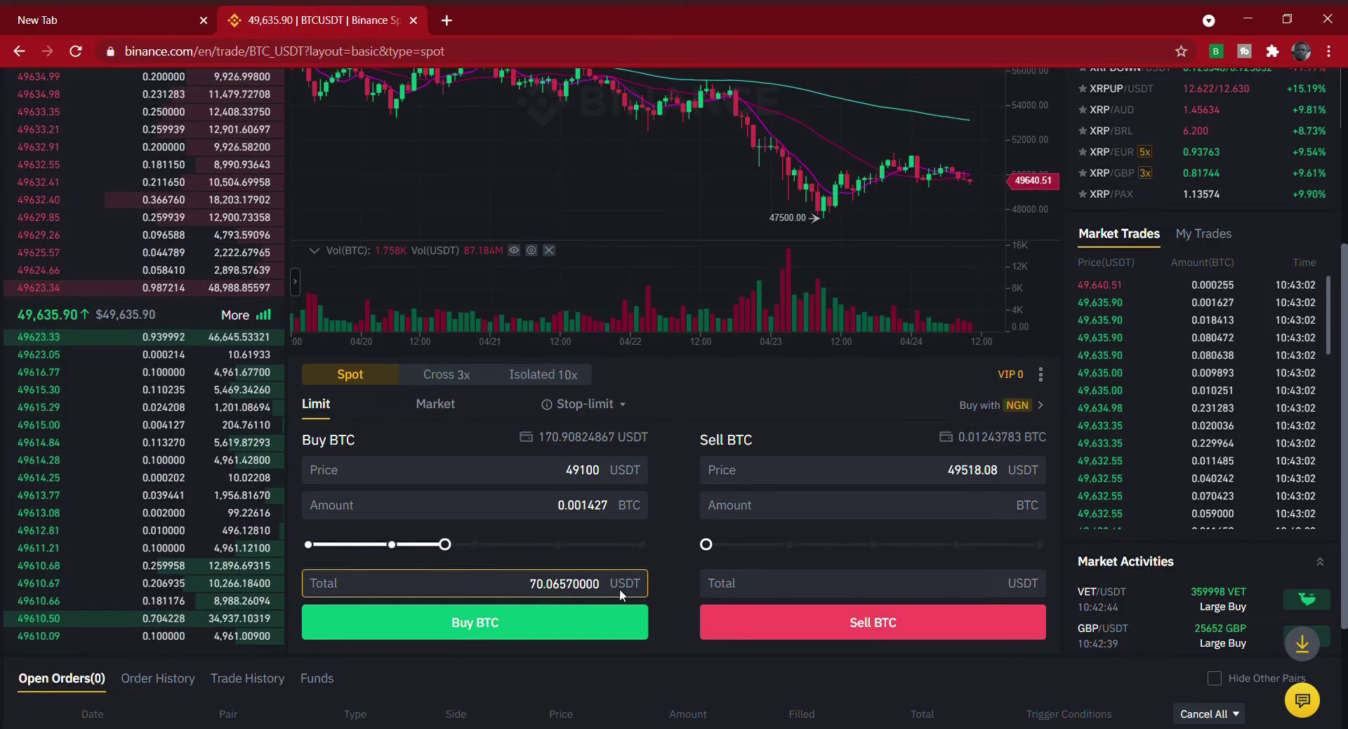
# Replace the limit buy total with 100 USDT and switch to market orders.
pyautogui.moveTo(601, 584); pyautogui.dragTo(533, 584)
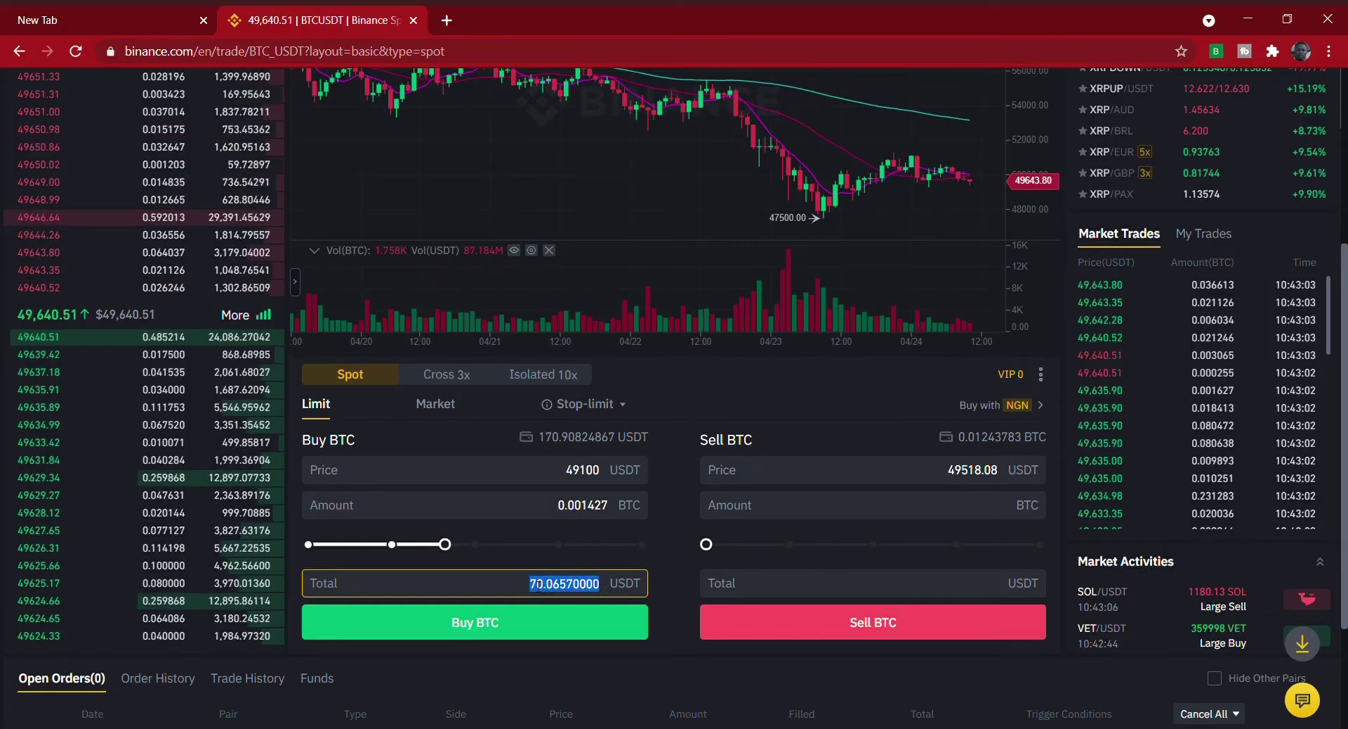
pyautogui.write('100')
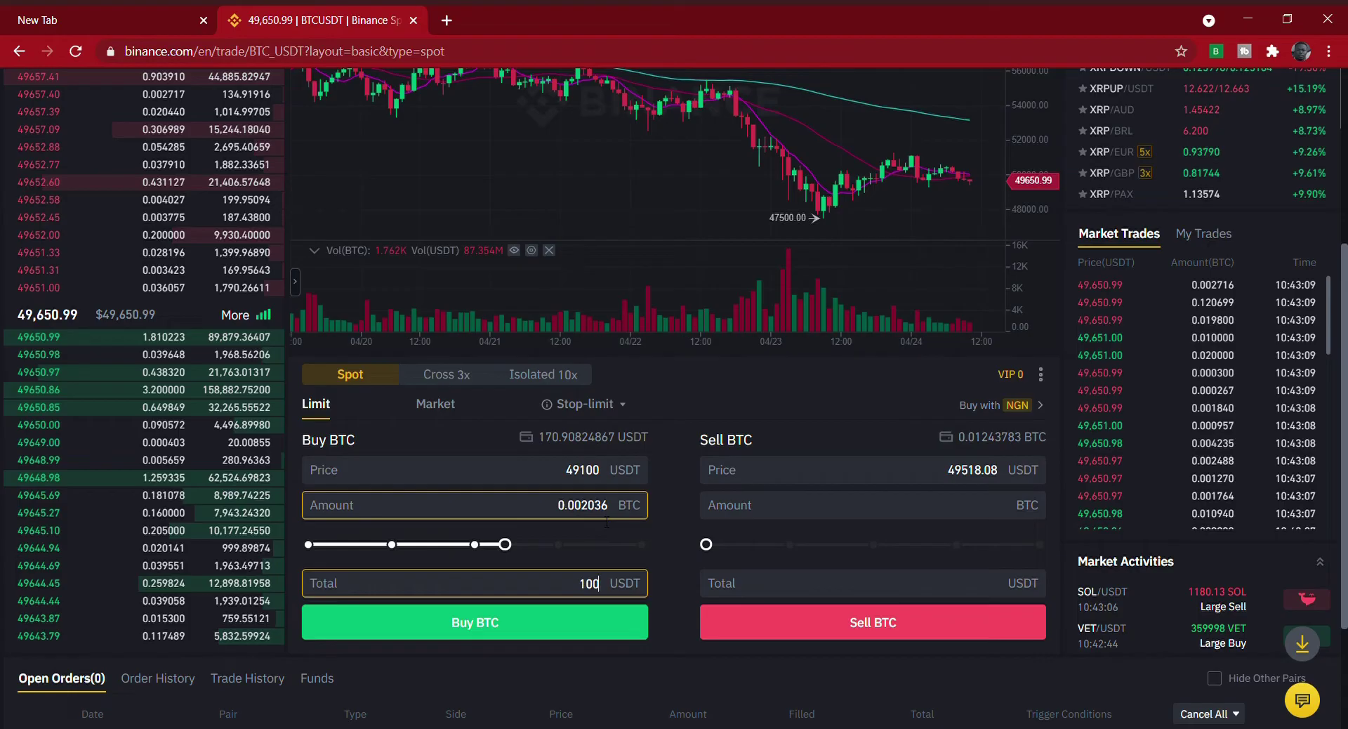
pyautogui.click(445, 411)
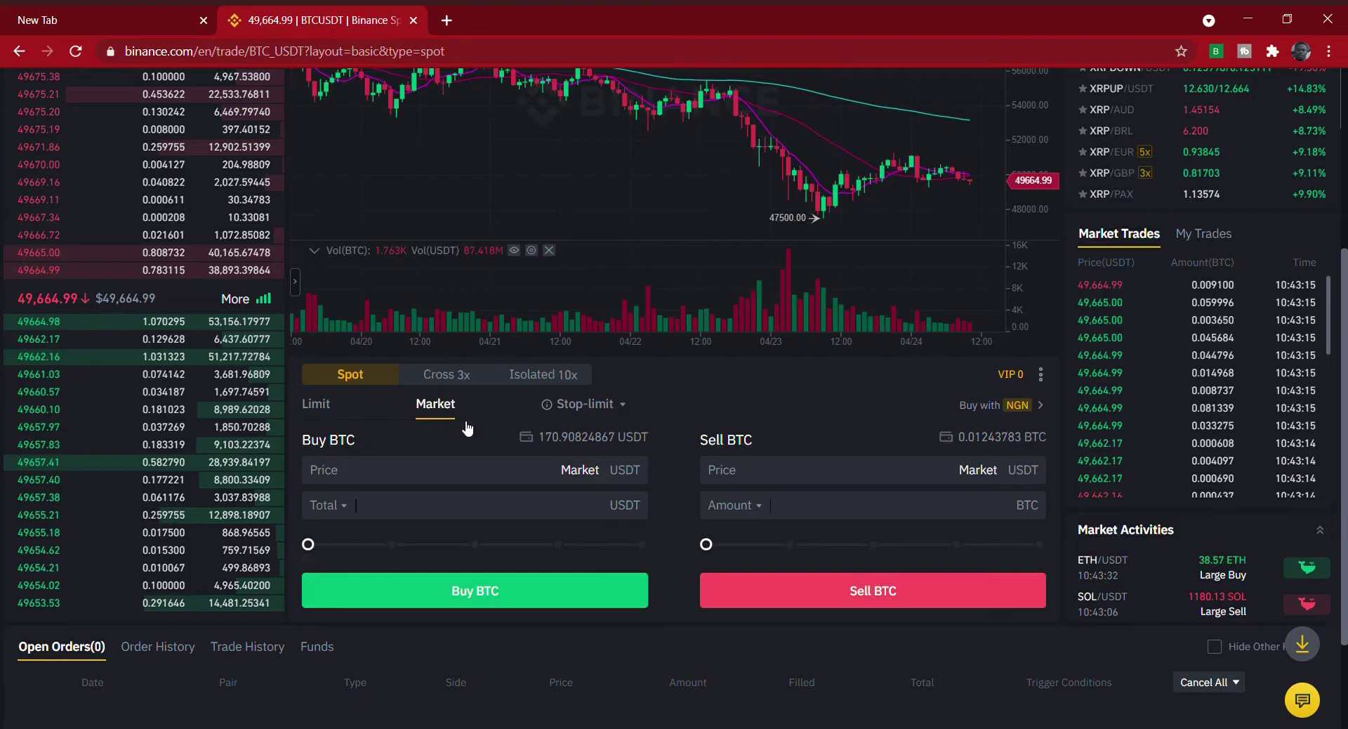
# Enter 100 USDT as the market buy total, about 58% of the available balance.
pyautogui.click(599, 519)
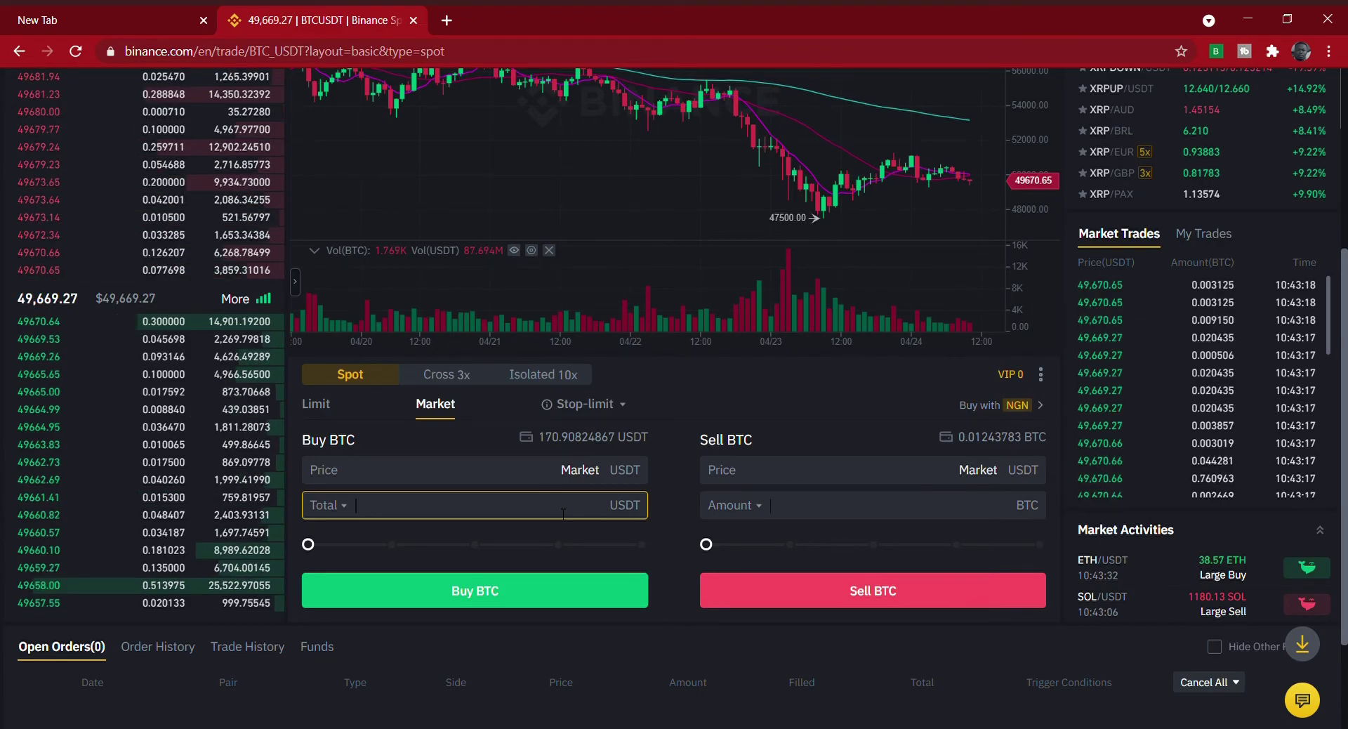
pyautogui.write('100')
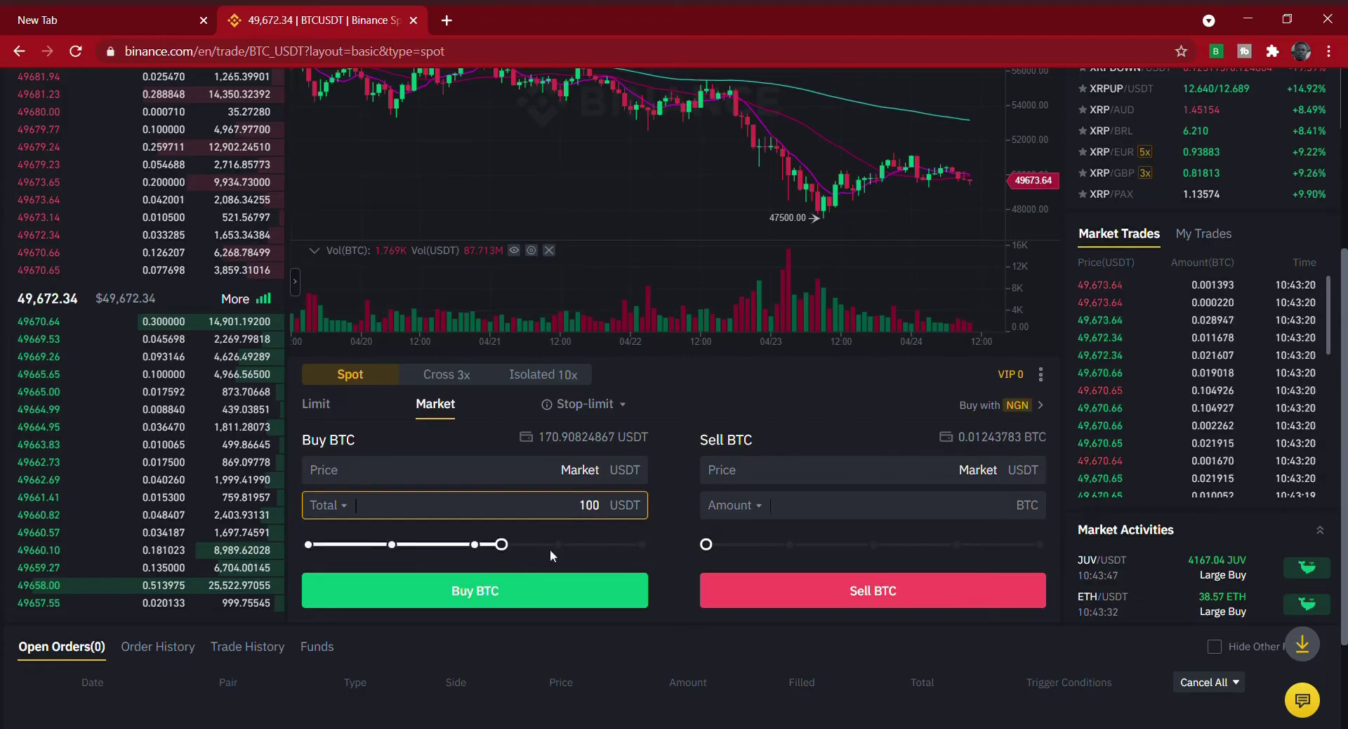
pyautogui.moveTo(512, 553)
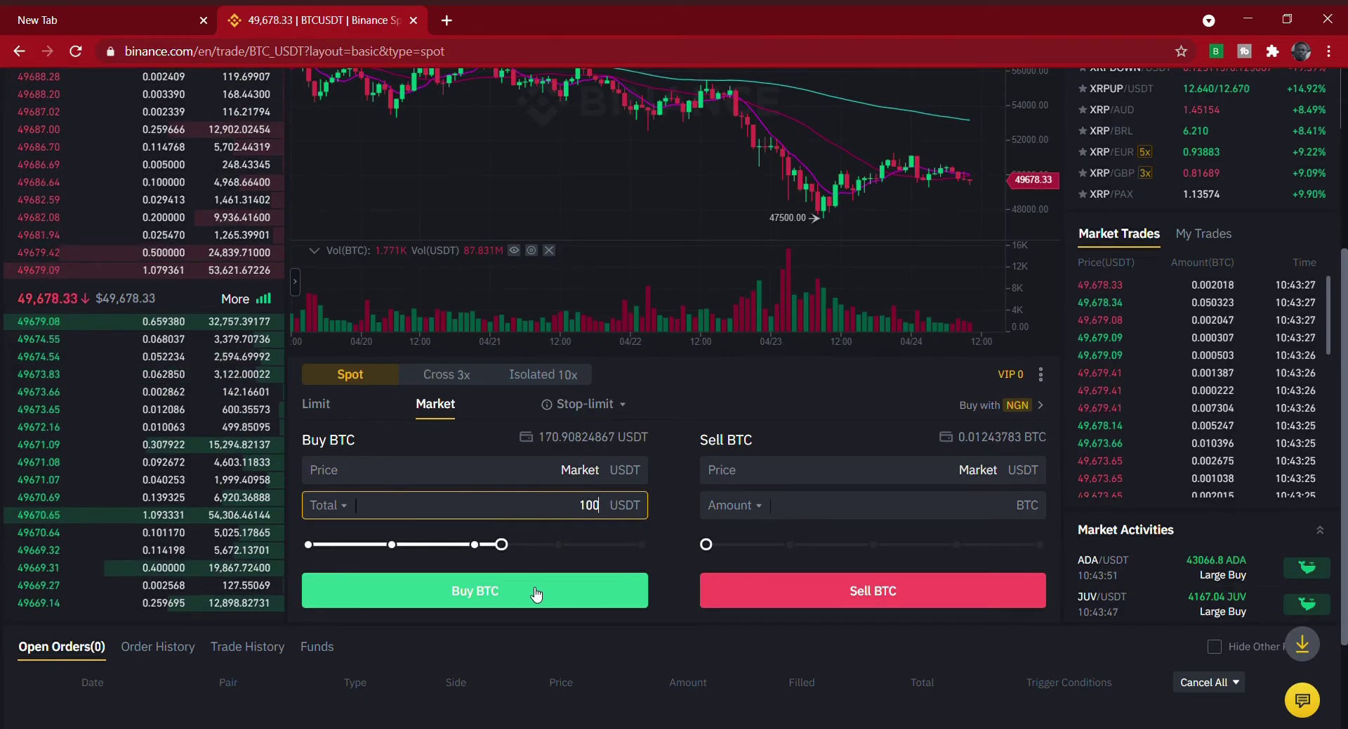
# Toggle Limit and Market, ending on Limit with Buy BTC at 49100 USDT for 0.002036 BTC.
pyautogui.click(309, 405)
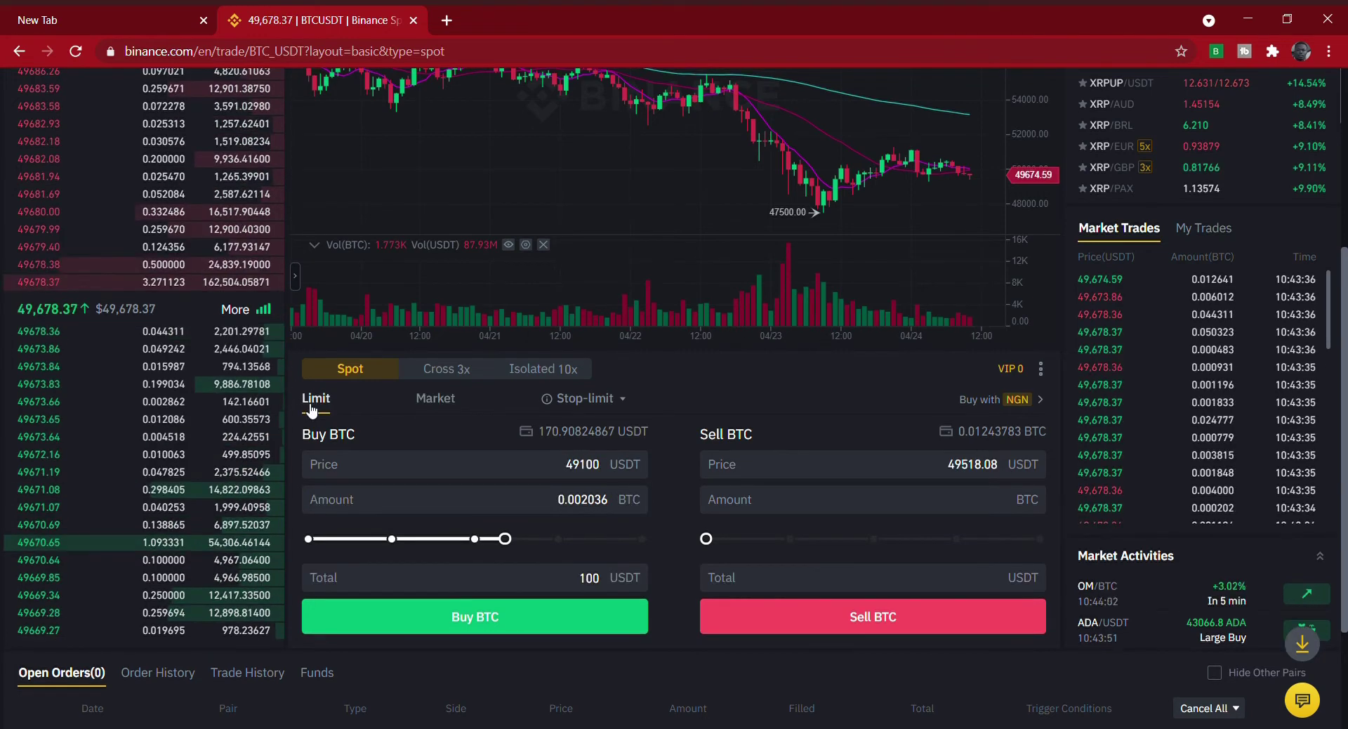
pyautogui.click(437, 402)
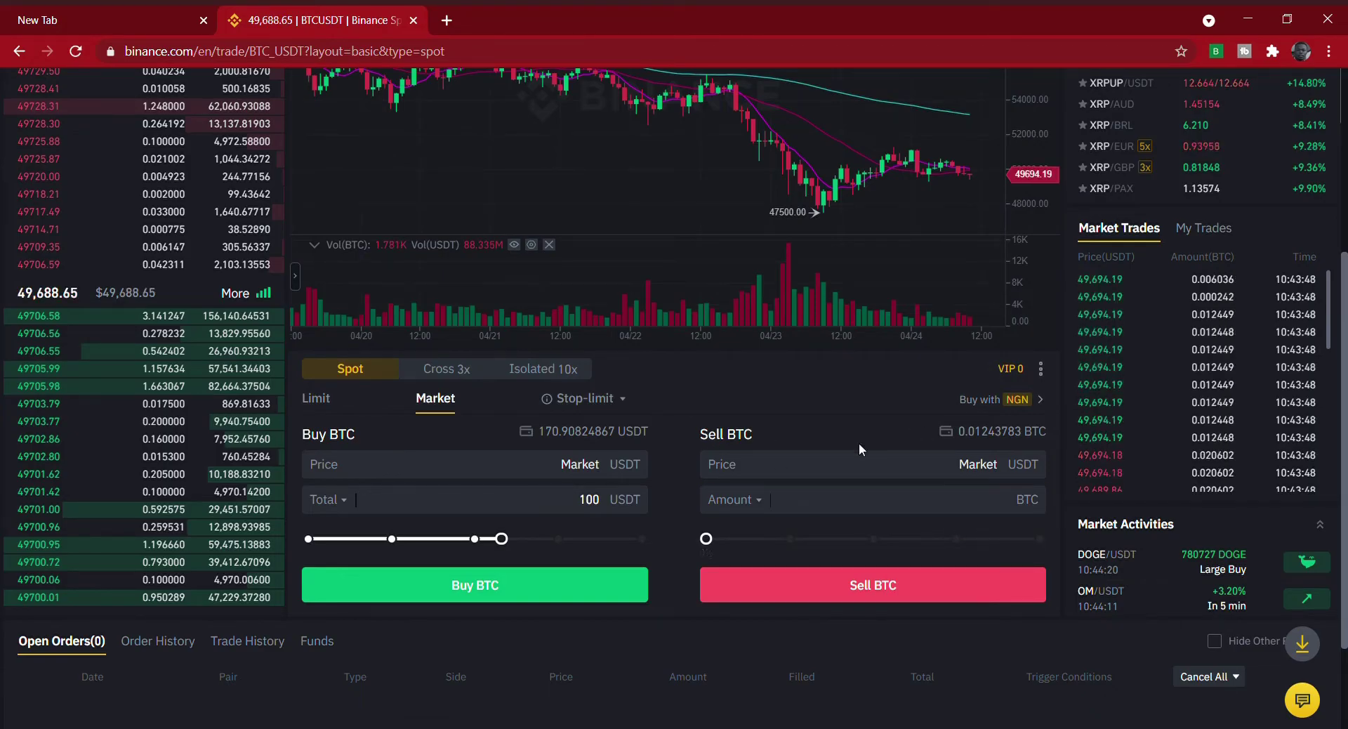
pyautogui.click(322, 398)
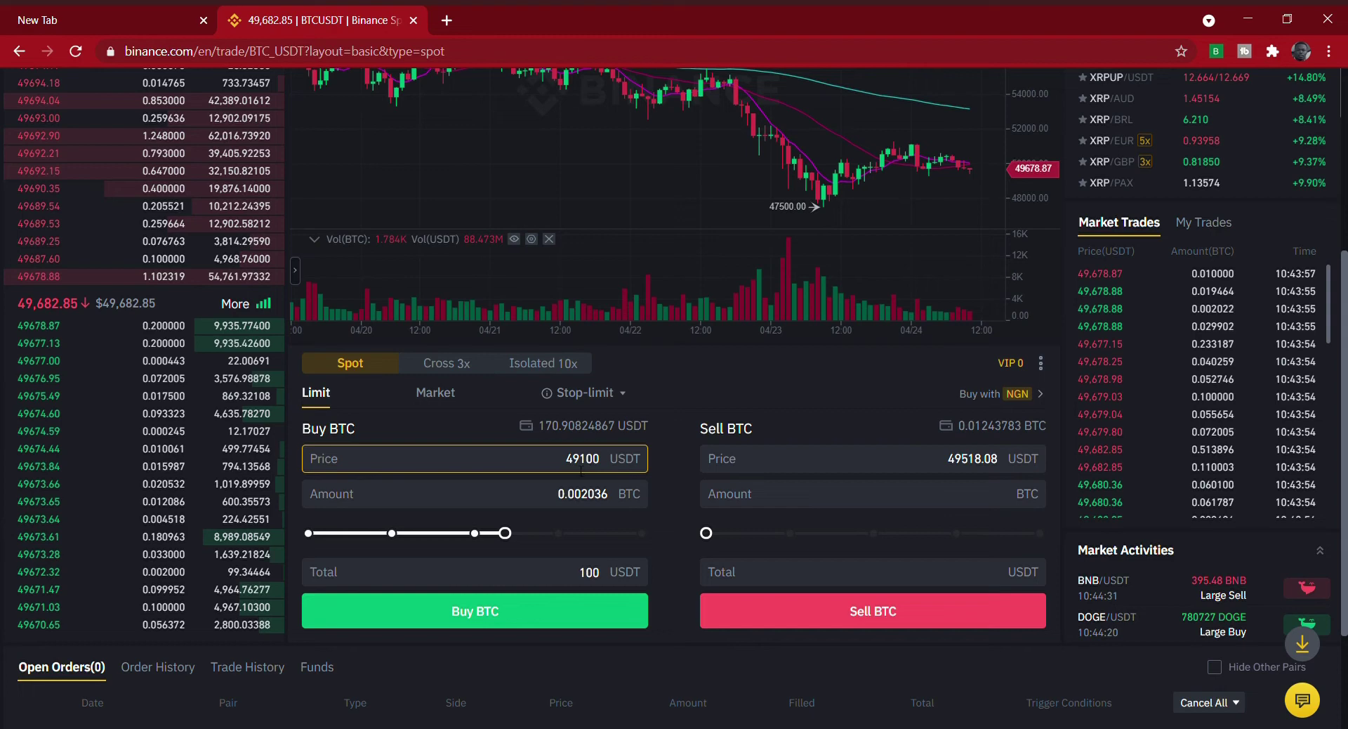
# Replace the sell price with 55000 USDT, then type and erase a 0.00003 BTC amount.
pyautogui.click(1002, 460)
pyautogui.moveTo(1002, 460); pyautogui.dragTo(955, 460)
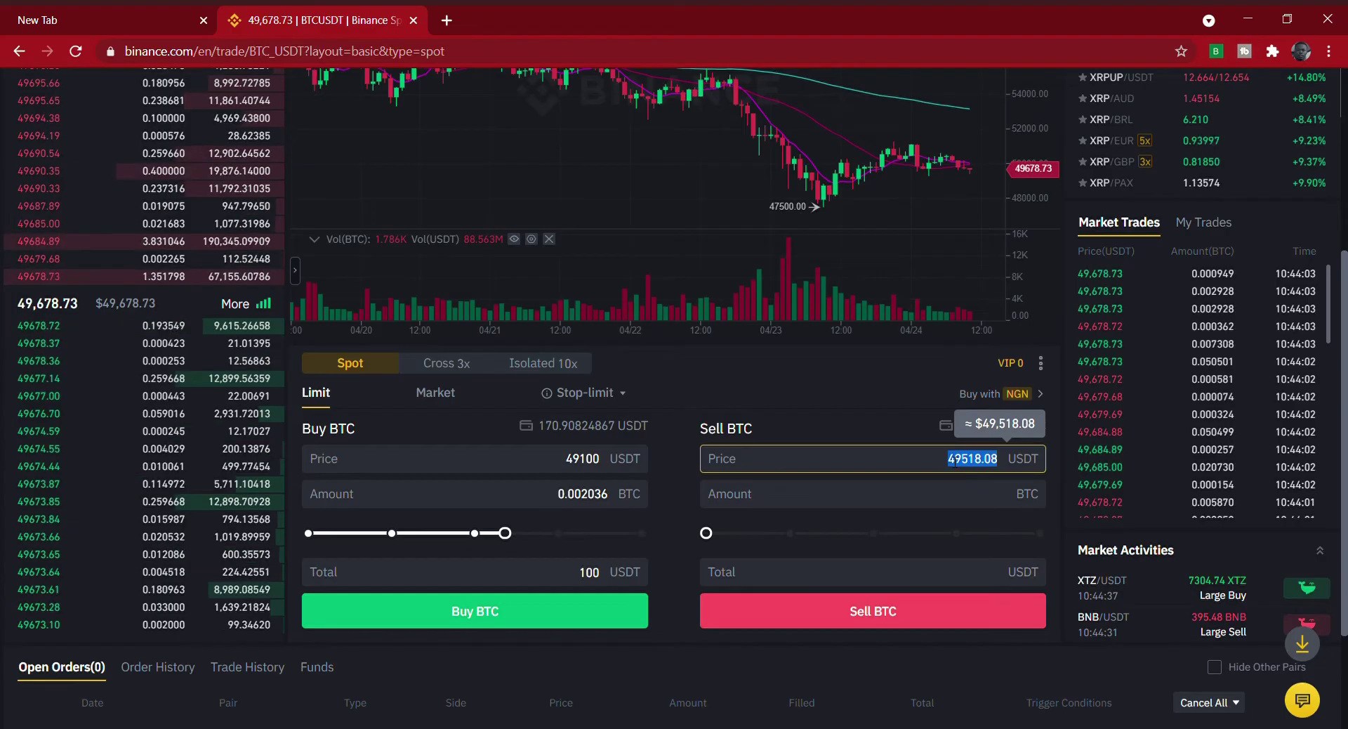
pyautogui.write('5')
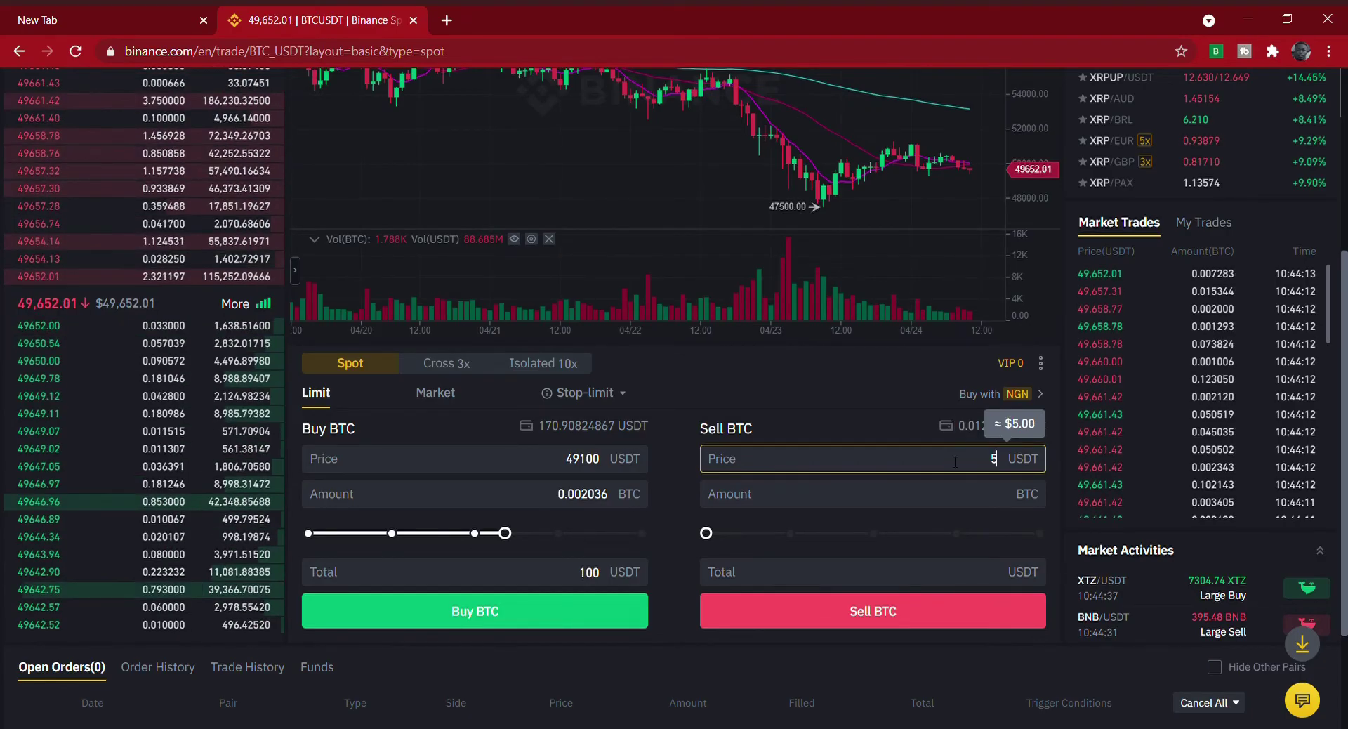
pyautogui.write('5000')
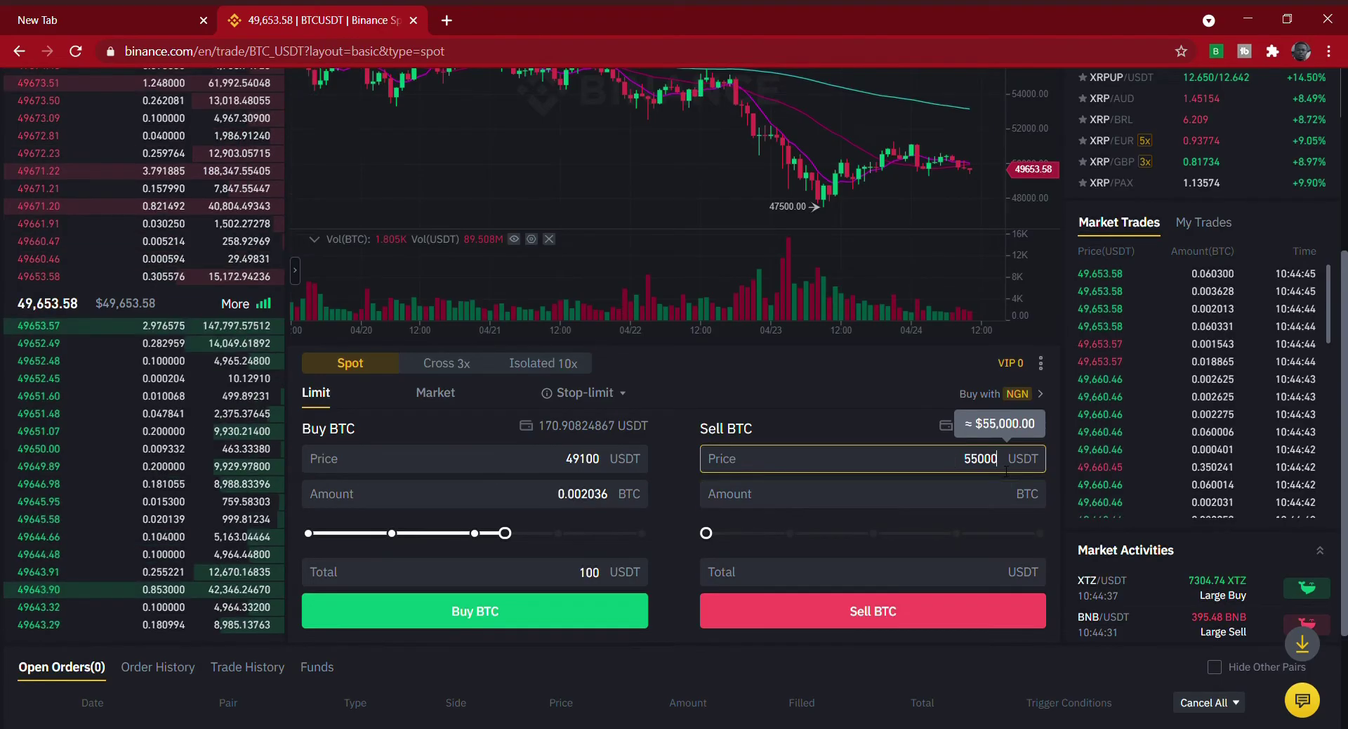
pyautogui.click(1004, 495)
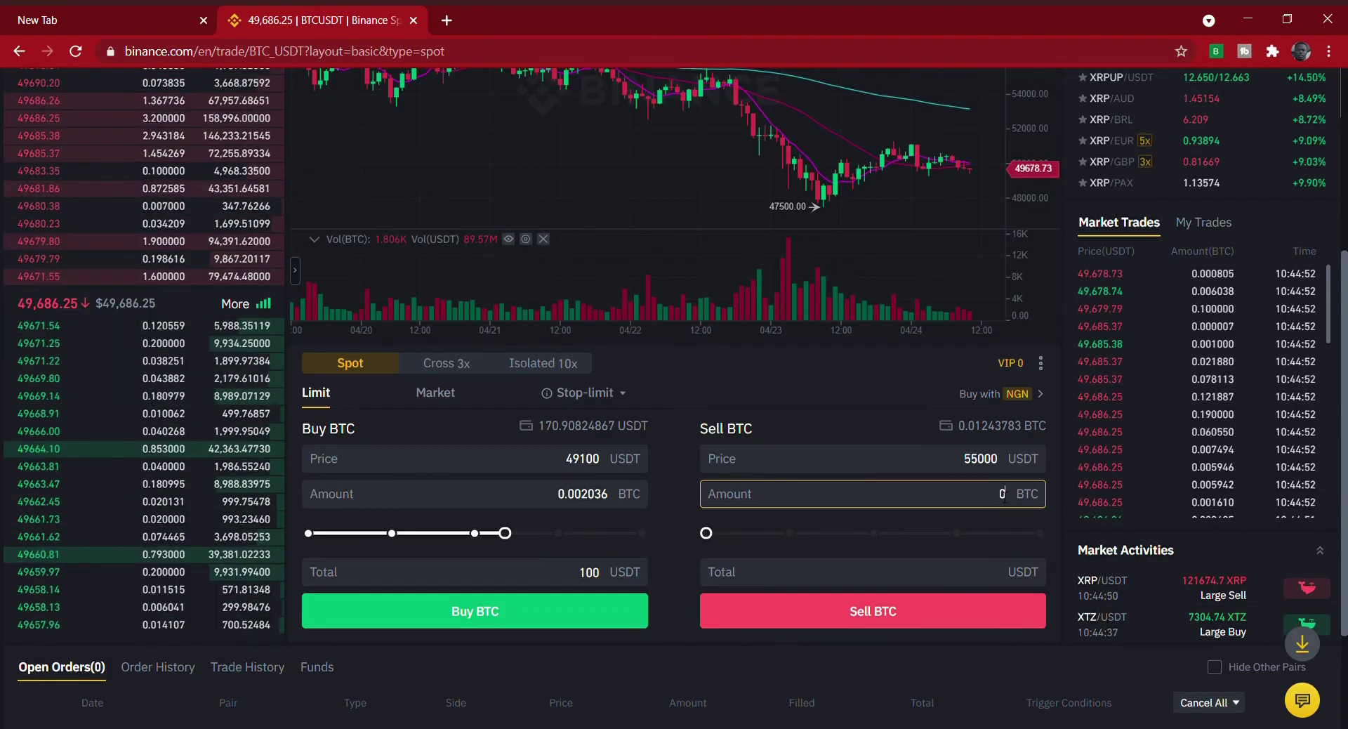
pyautogui.write('0.00003')
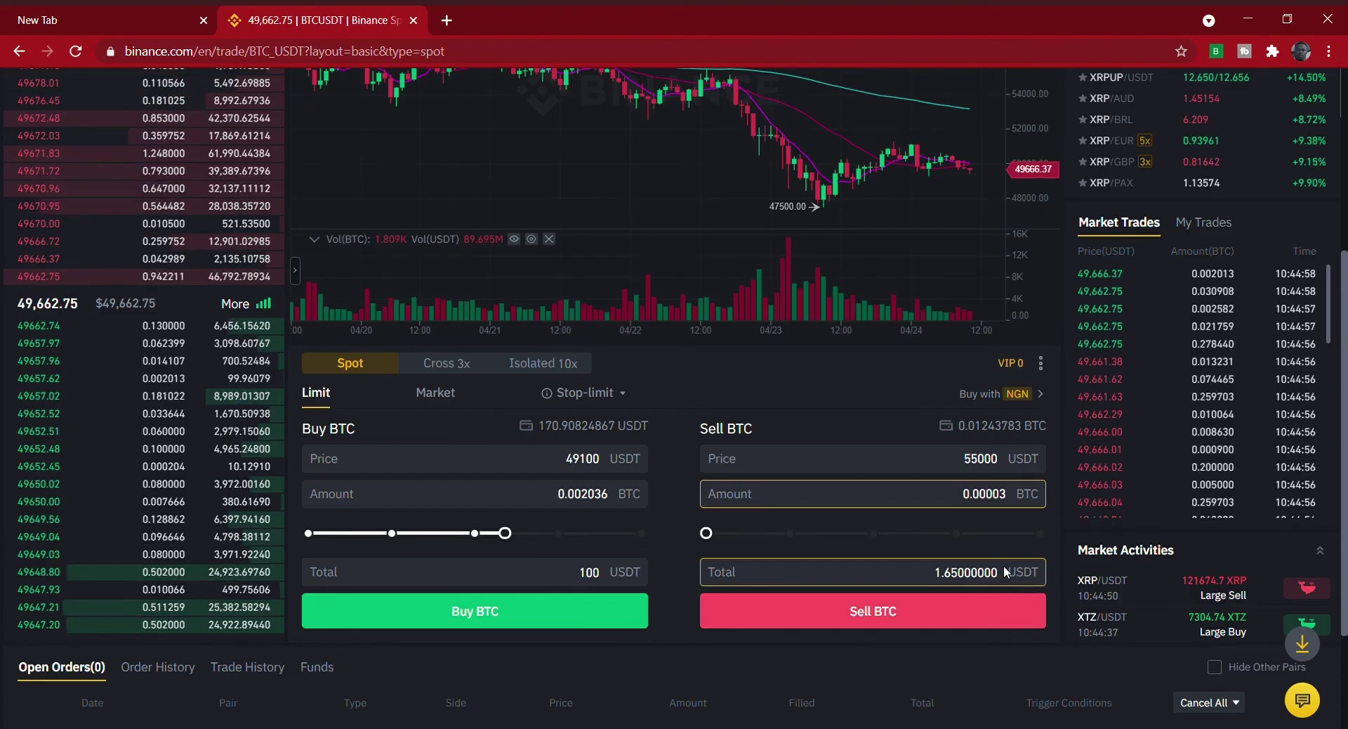
pyautogui.press('BackSpace')
pyautogui.press('BackSpace')
pyautogui.press('BackSpace')
pyautogui.press('BackSpace')
pyautogui.press('BackSpace')
pyautogui.press('BackSpace')
pyautogui.press('BackSpace')
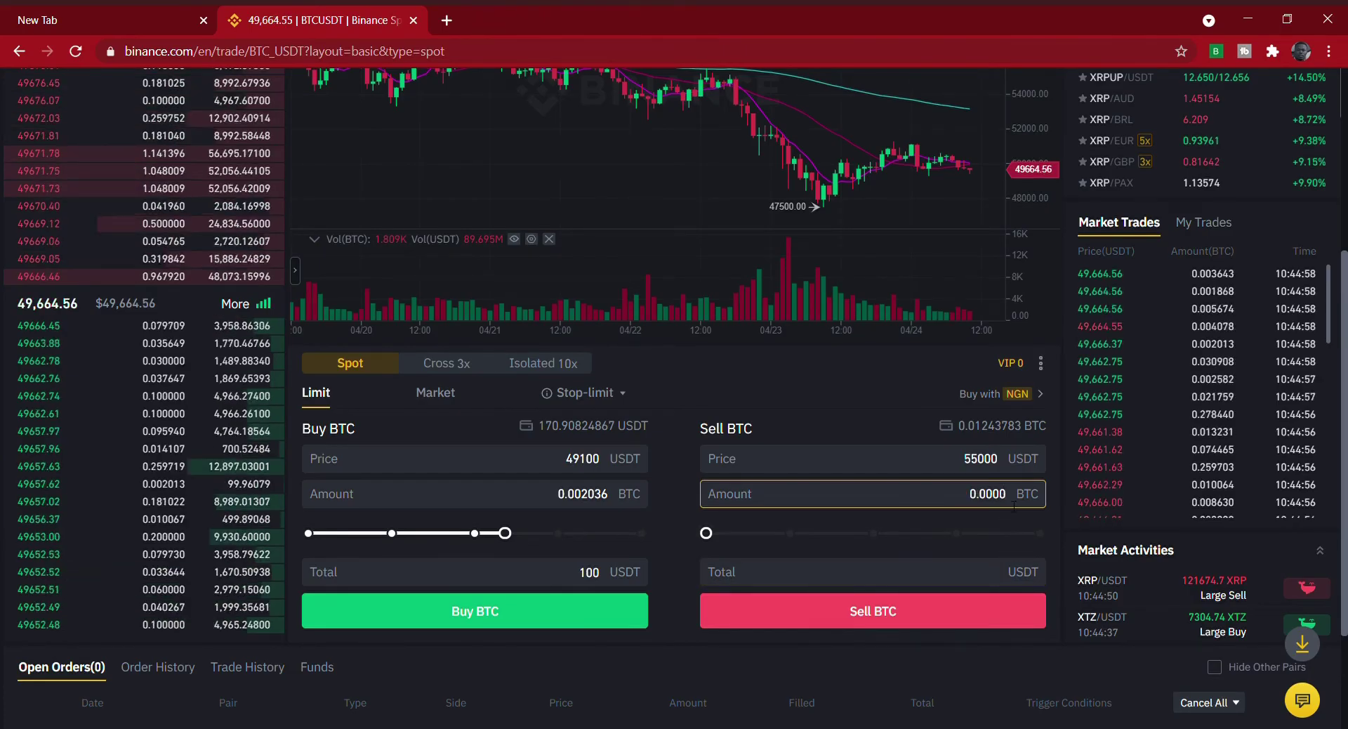
pyautogui.moveTo(723, 544)
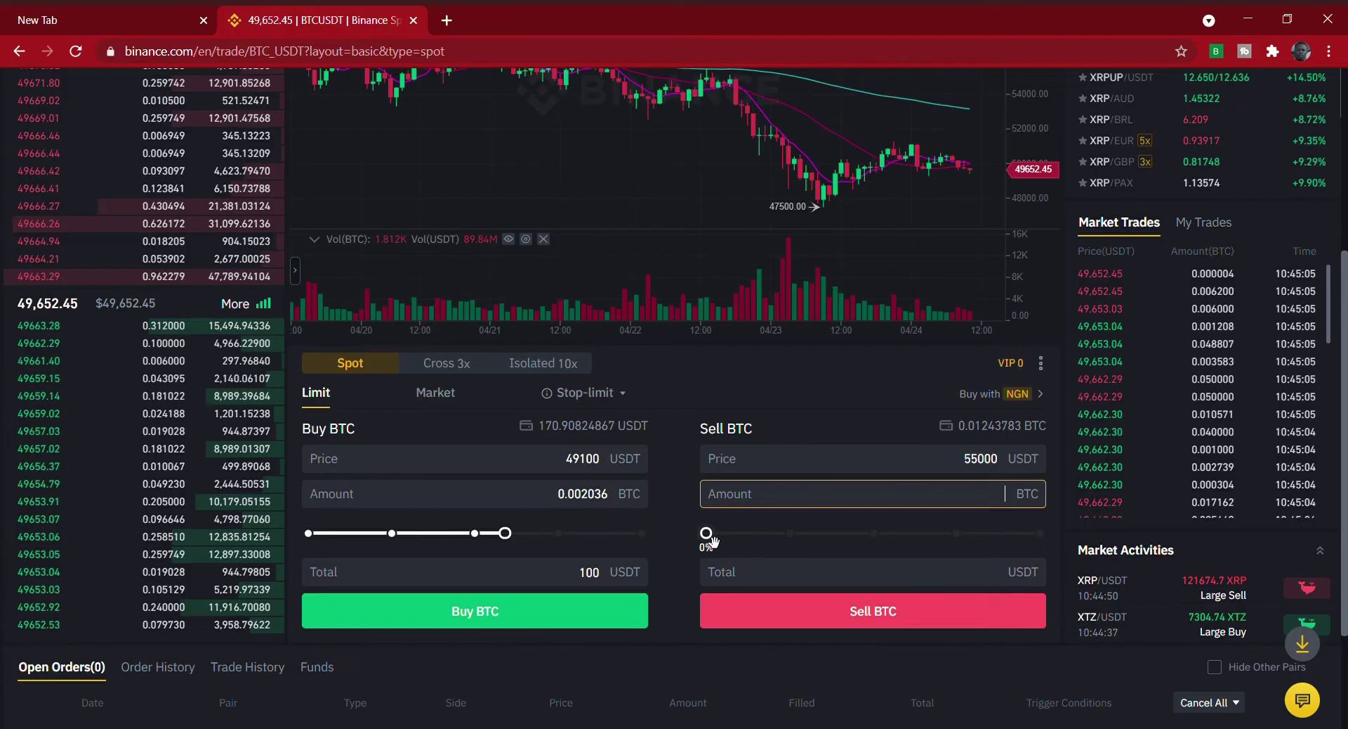
# Drag the sell slider to 25% (0.003109 BTC), then switch to market orders.
pyautogui.moveTo(707, 533); pyautogui.dragTo(791, 546)
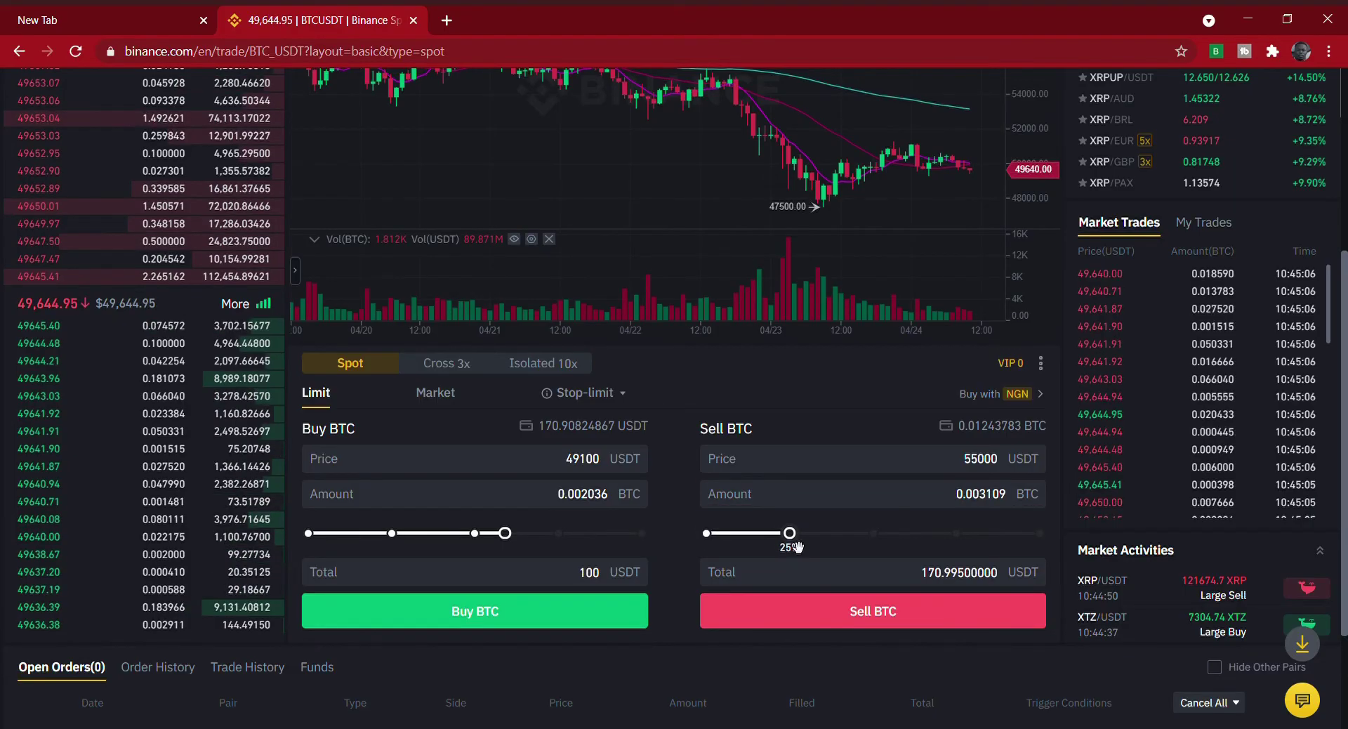
pyautogui.click(982, 463)
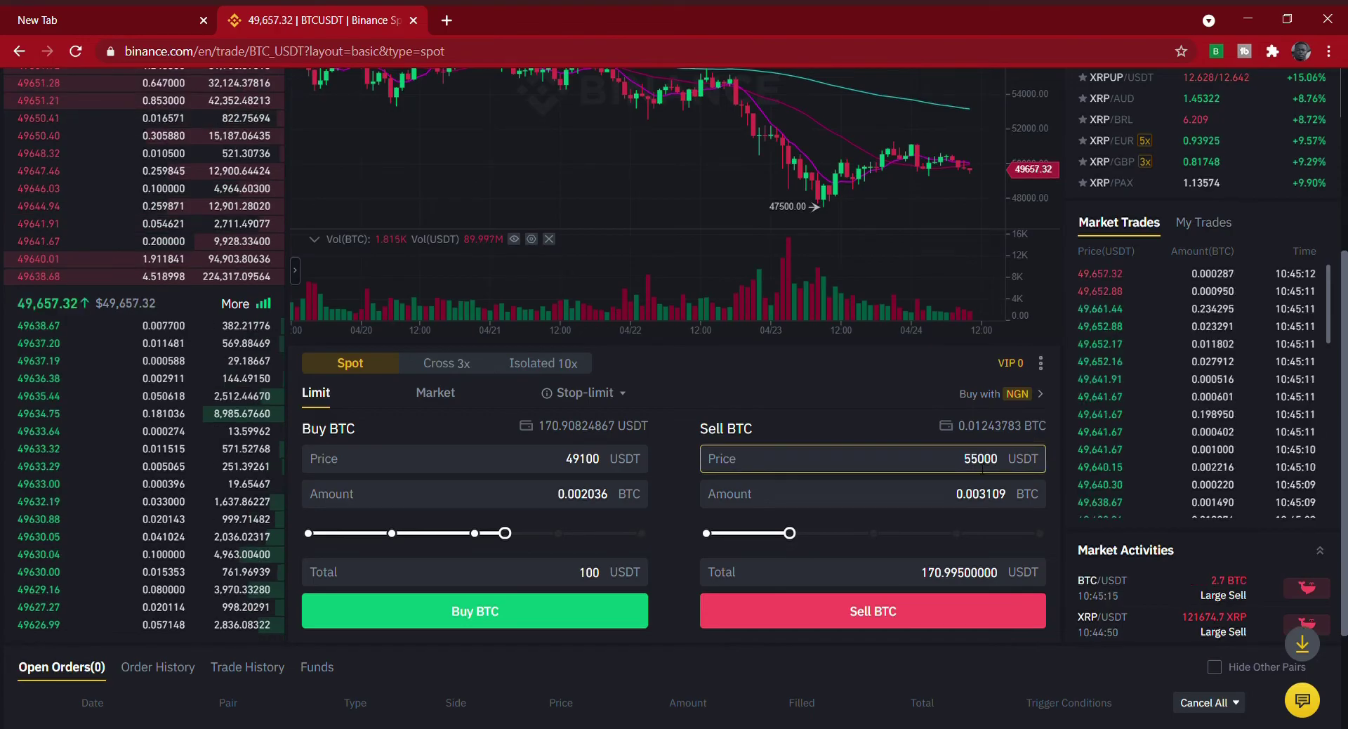
pyautogui.moveTo(798, 543)
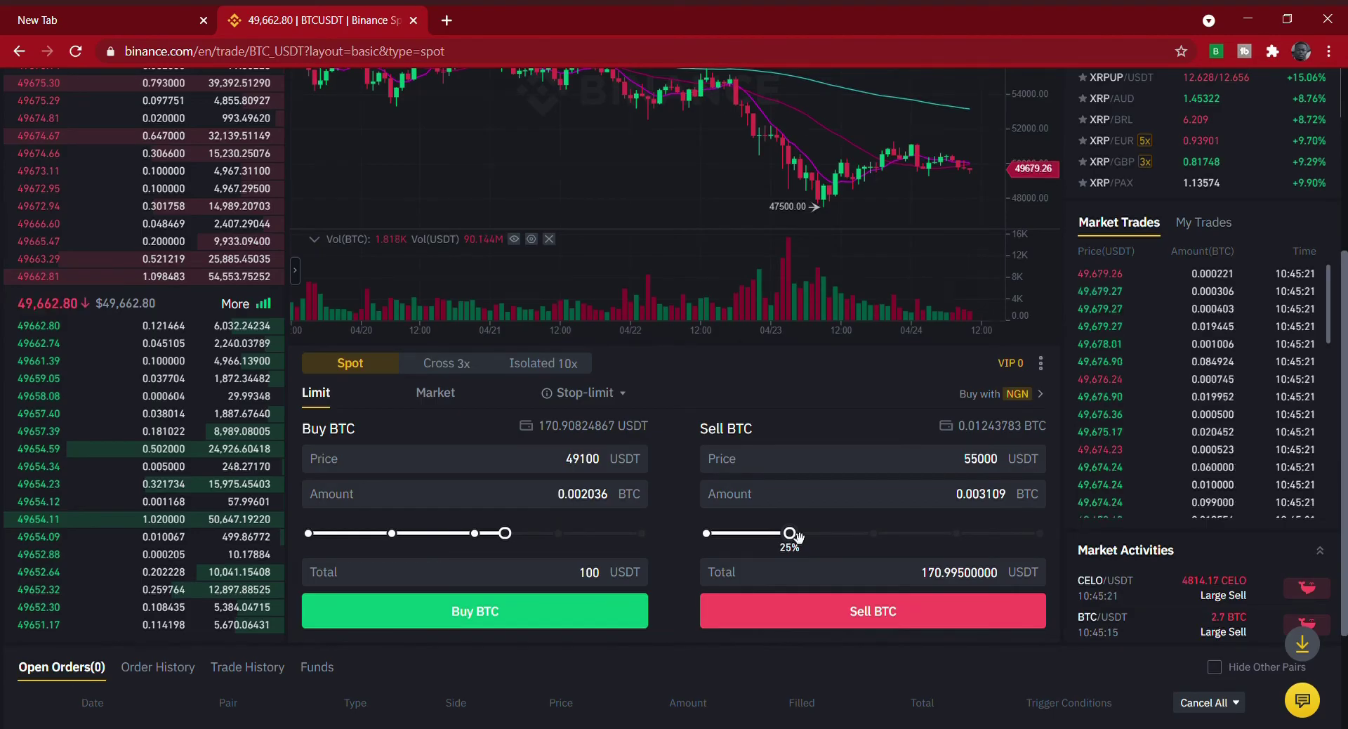
pyautogui.click(448, 394)
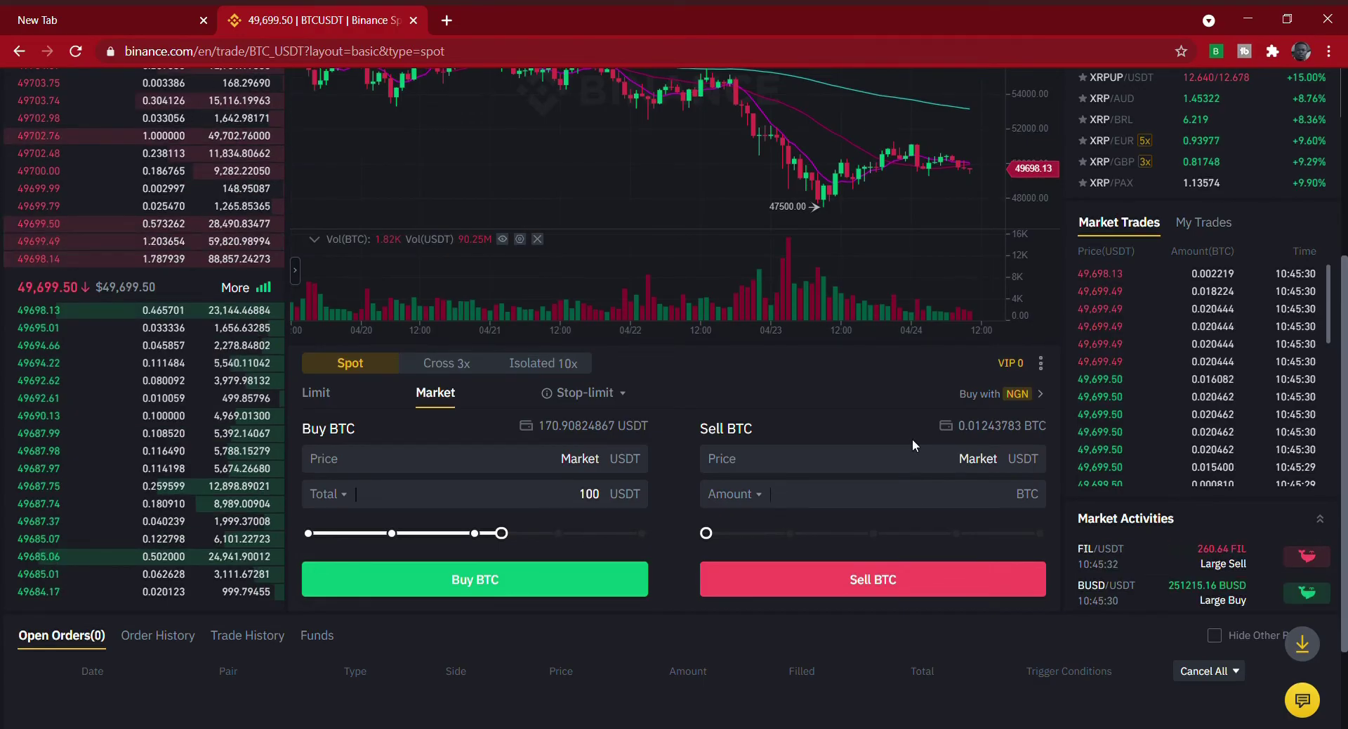
pyautogui.click(968, 501)
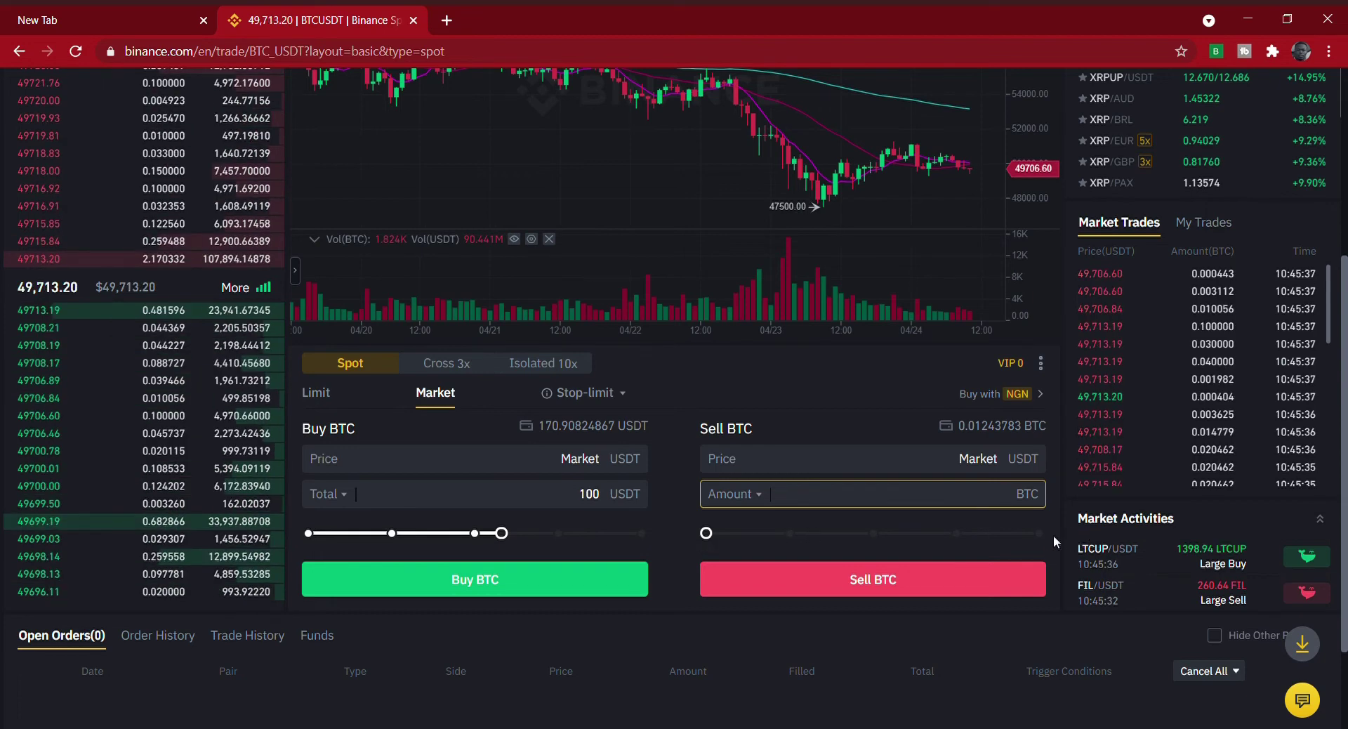
pyautogui.click(879, 532)
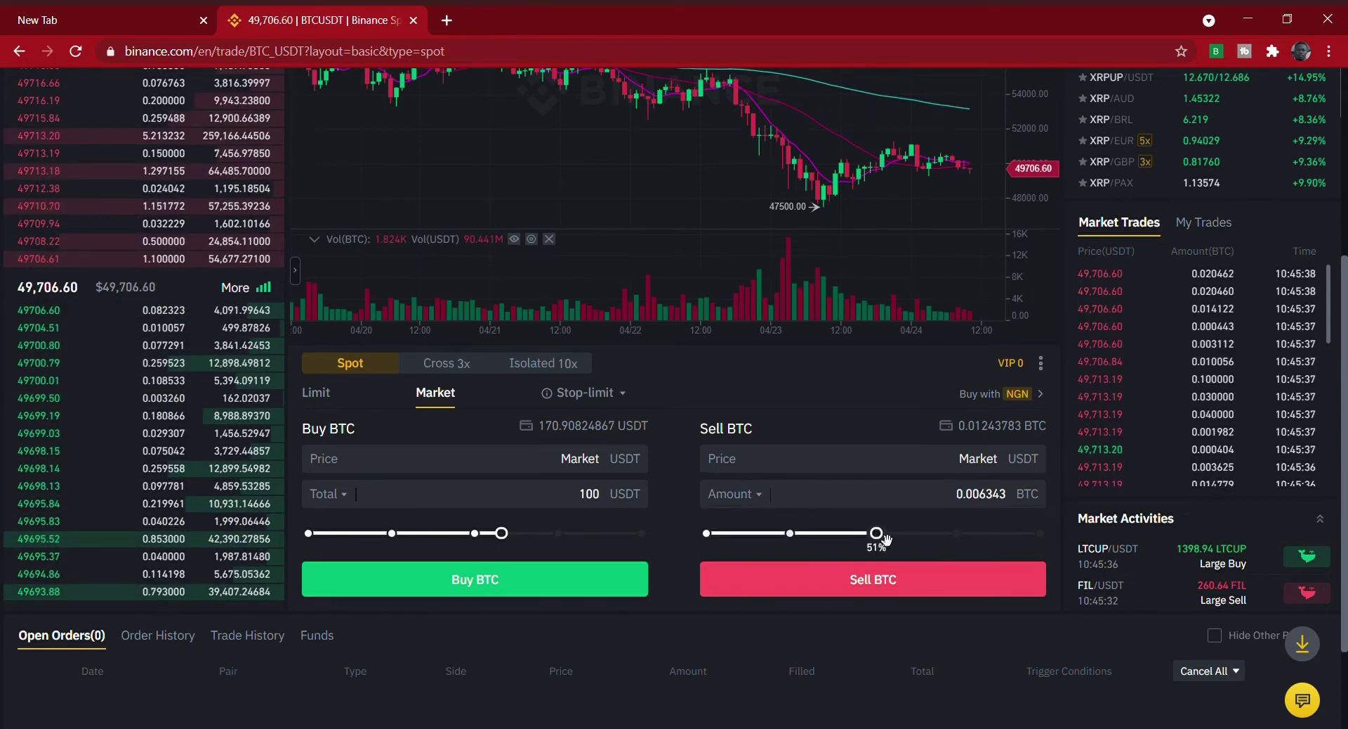
pyautogui.click(707, 533)
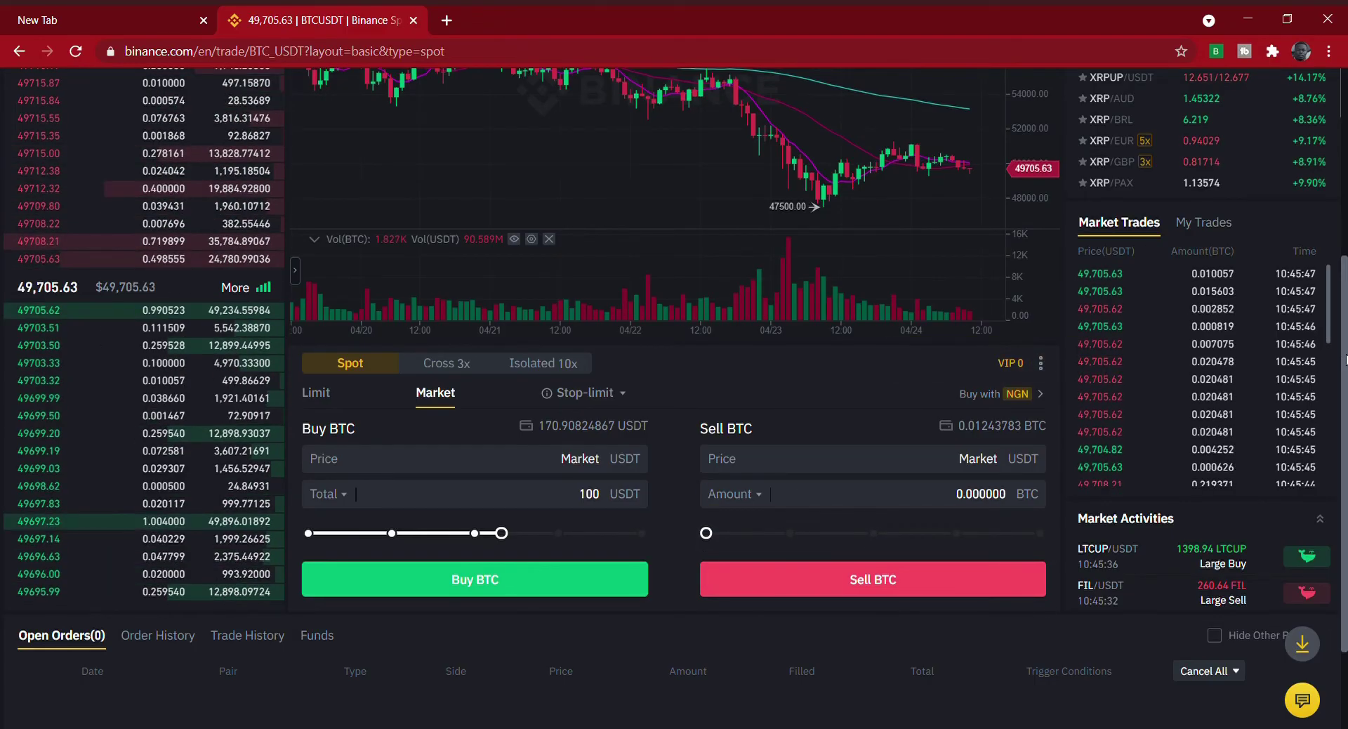
# Scroll down and return to the Limit form showing a 55000 USDT sell for 0.003109 BTC.
pyautogui.scroll(-2, 1345, 358)
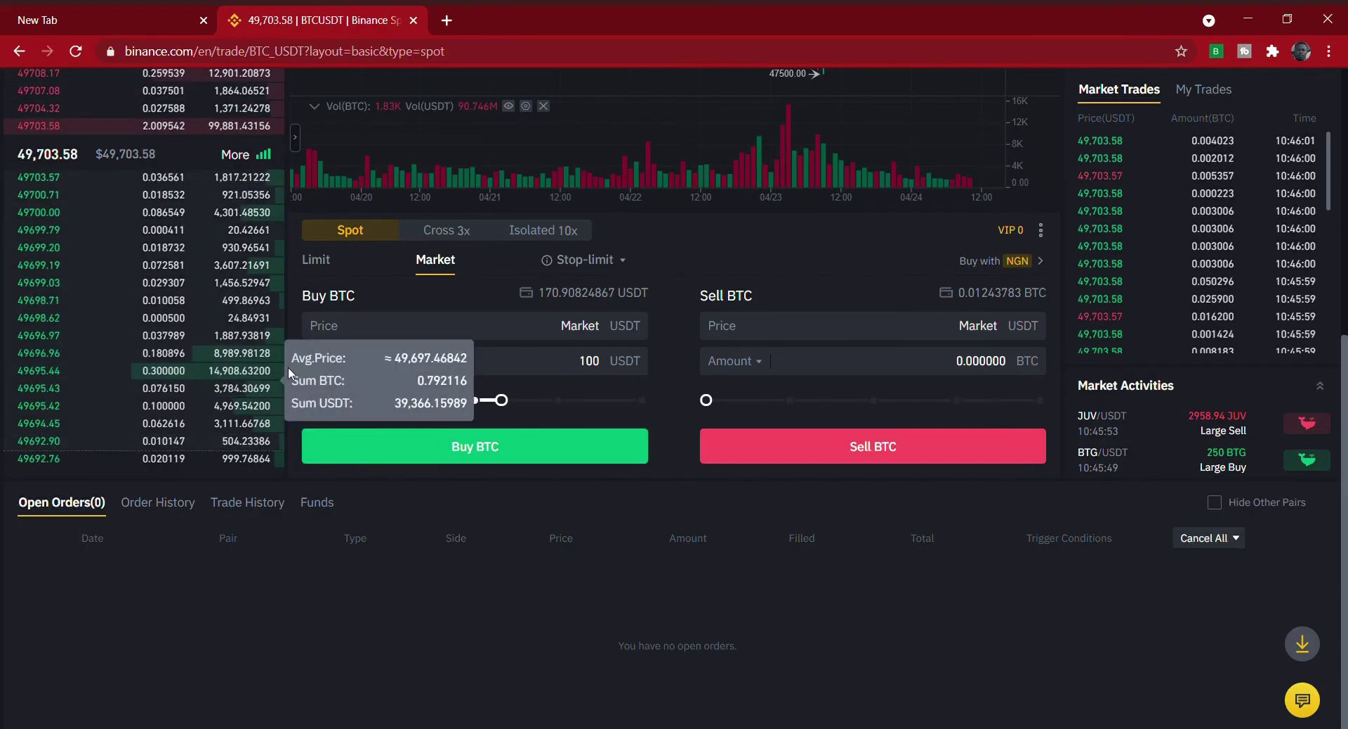
pyautogui.click(322, 265)
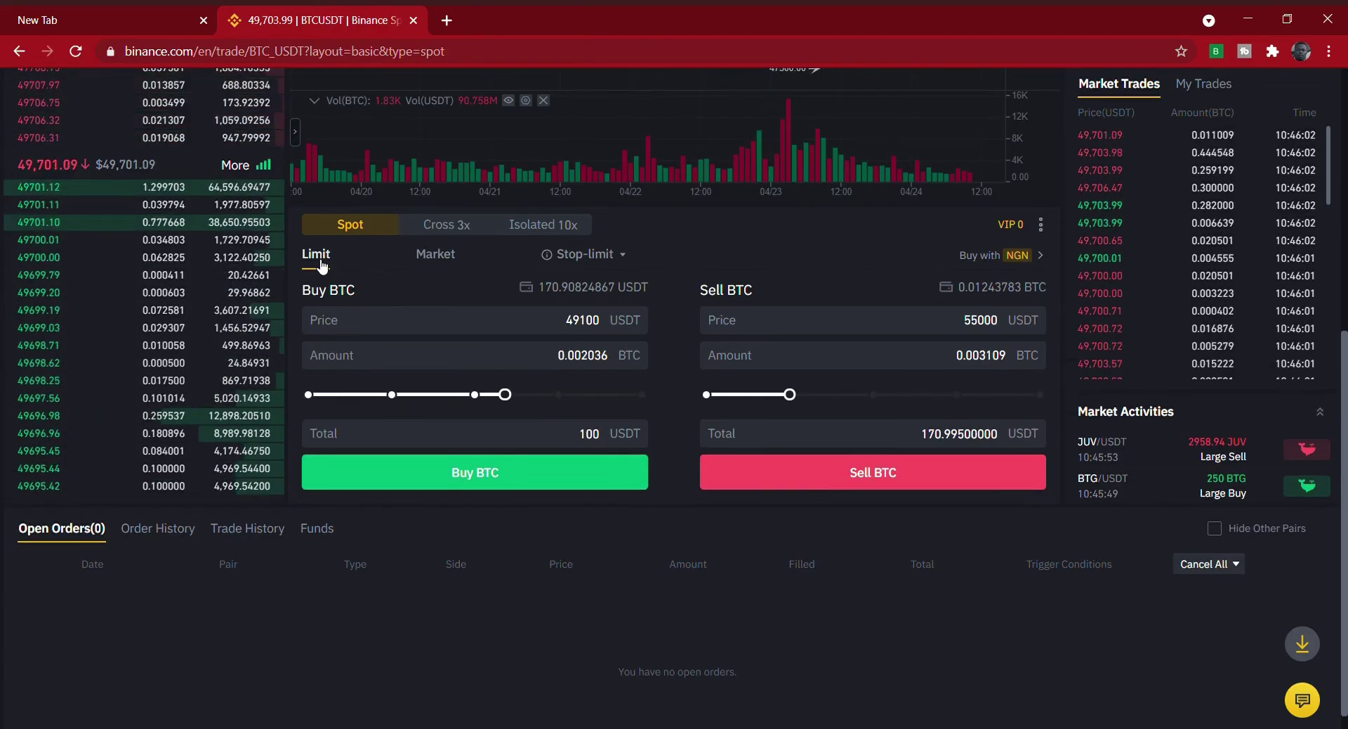
pyautogui.click(578, 325)
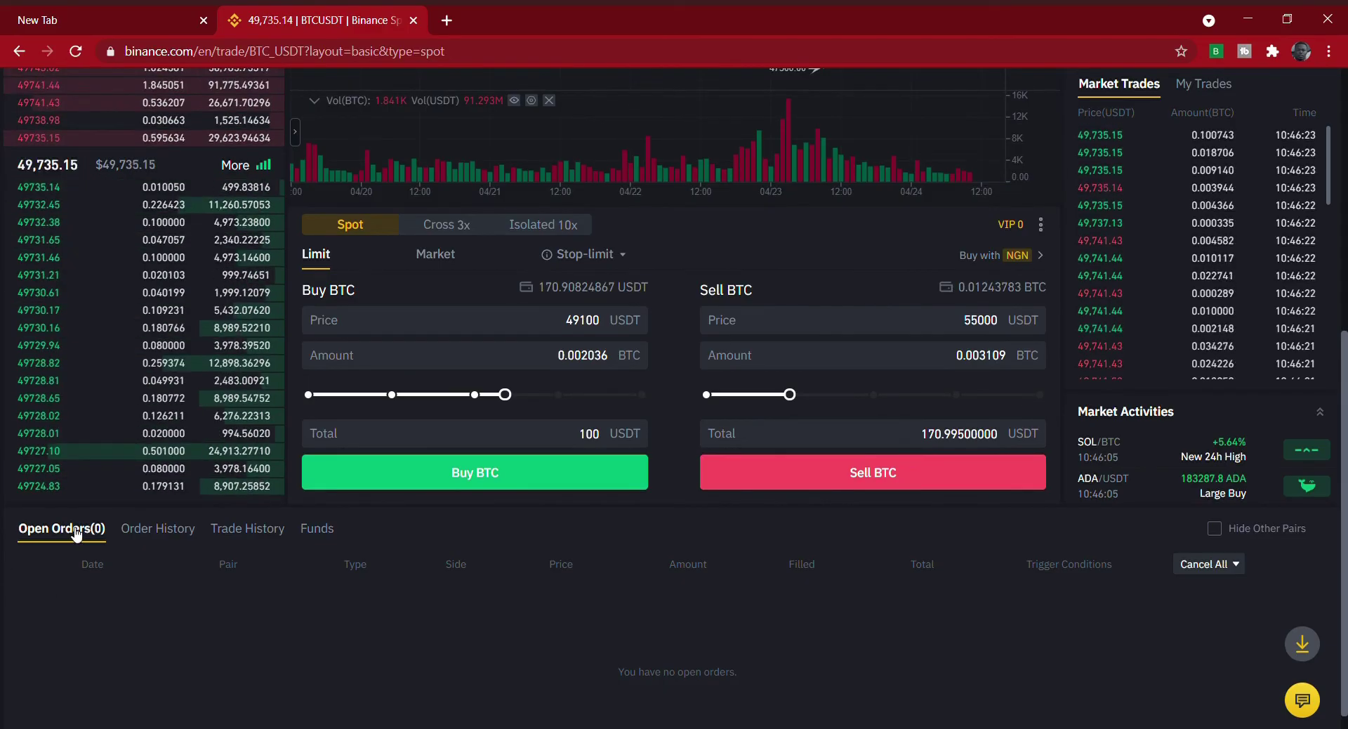
# Show Order History filtered to 1 Week, listing the TRX/USDT, BNB/BTC and VET/BNB orders.
pyautogui.click(188, 529)
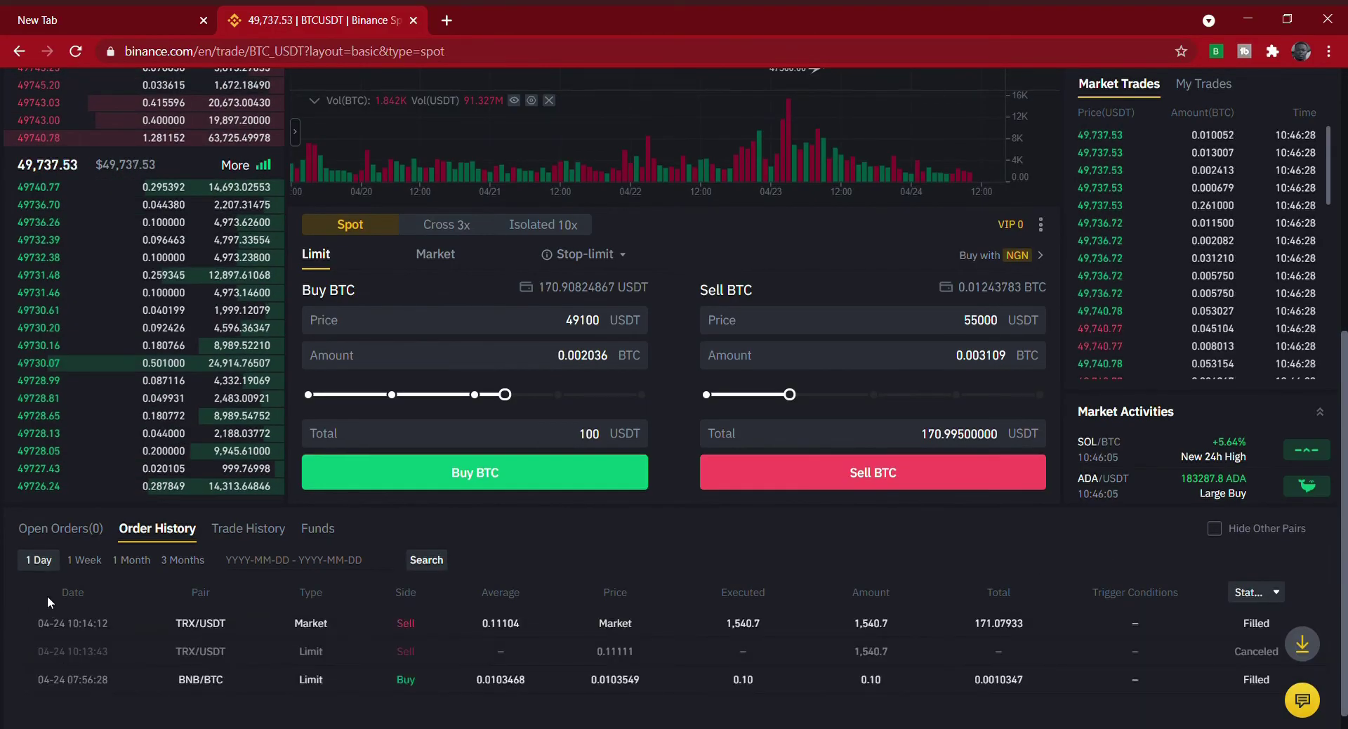
pyautogui.click(88, 562)
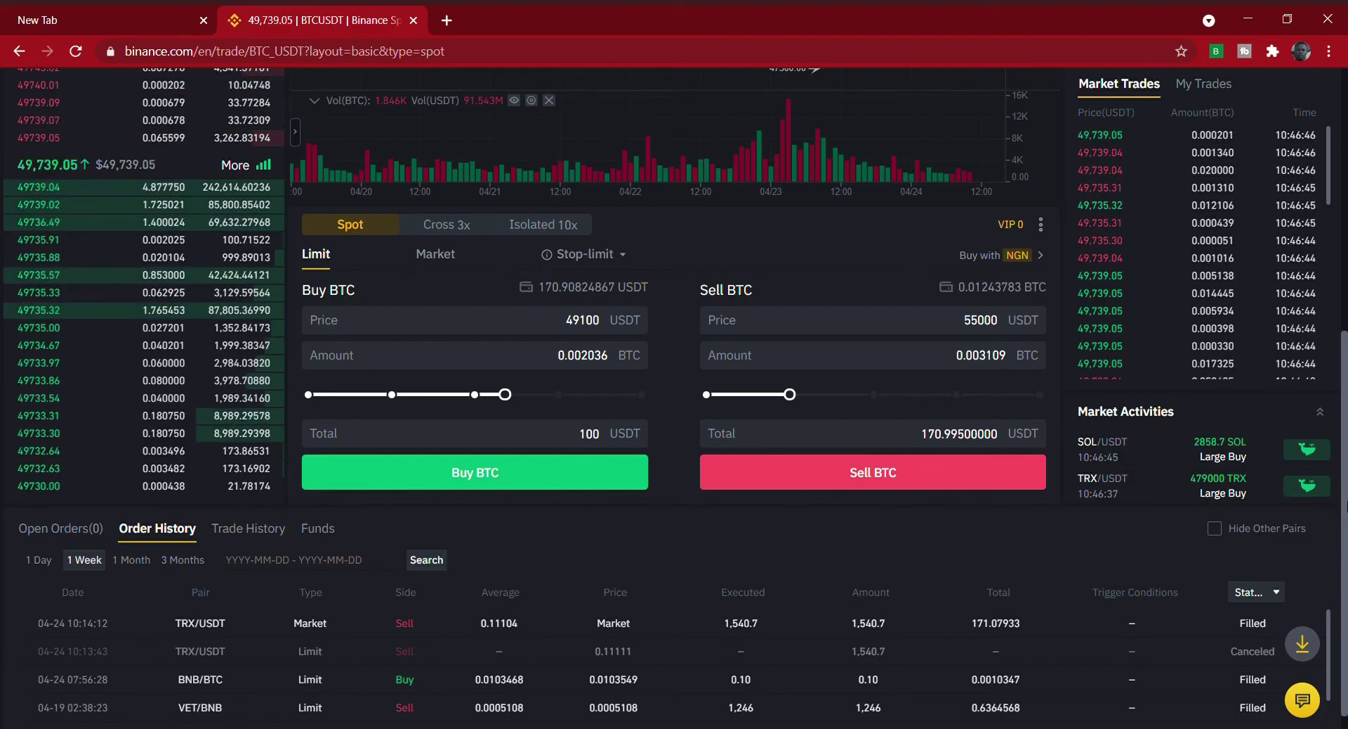
# Replace the XRP pair search with 'vet', review the VET pairs, then clear it to restore the BTC list.
pyautogui.scroll(6, 1288, 202)
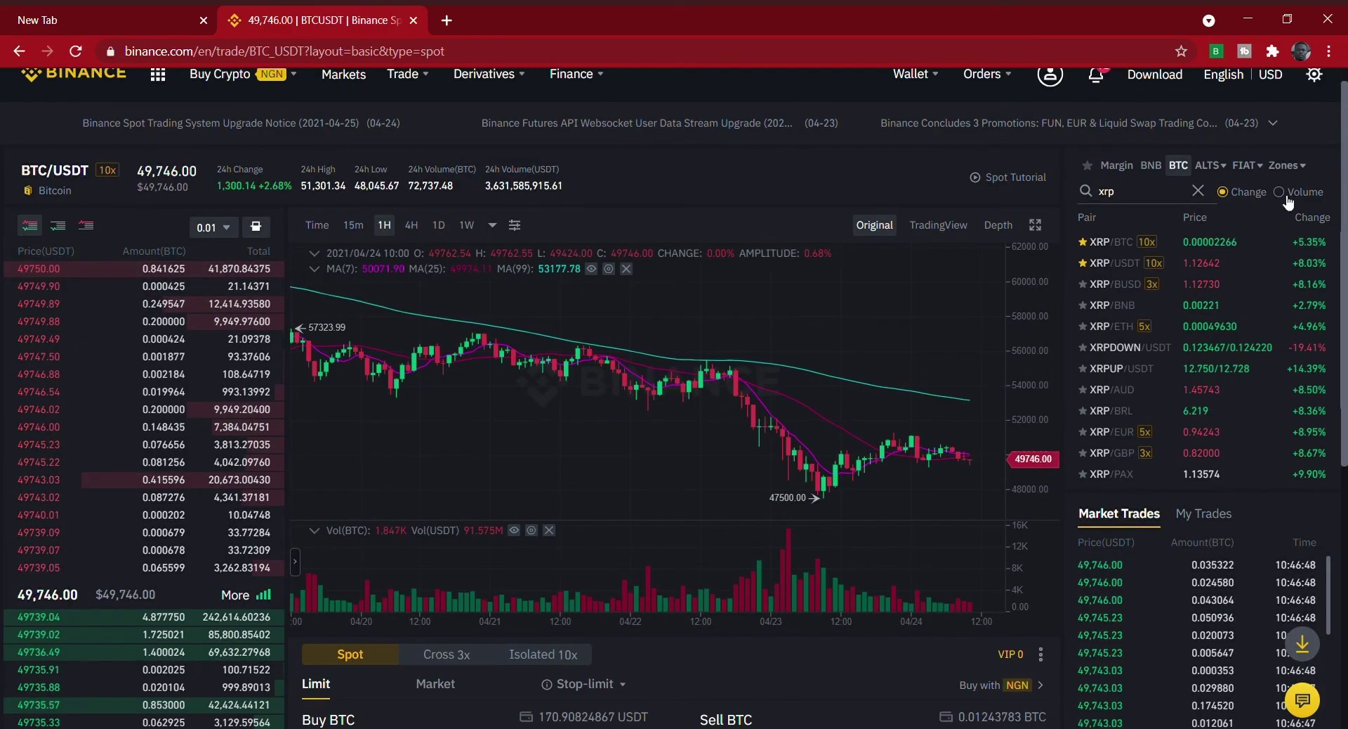
pyautogui.click(1161, 197)
pyautogui.press('BackSpace')
pyautogui.press('BackSpace')
pyautogui.press('BackSpace')
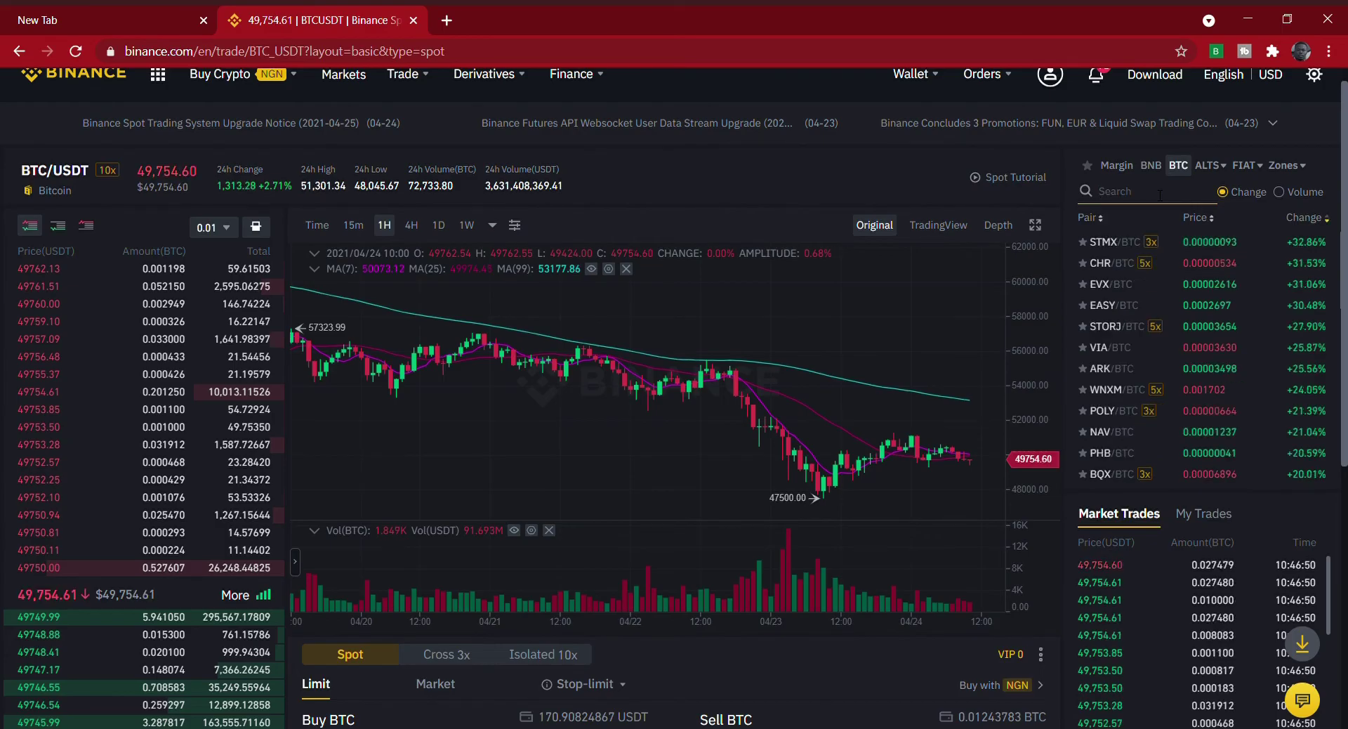
pyautogui.write('vet')
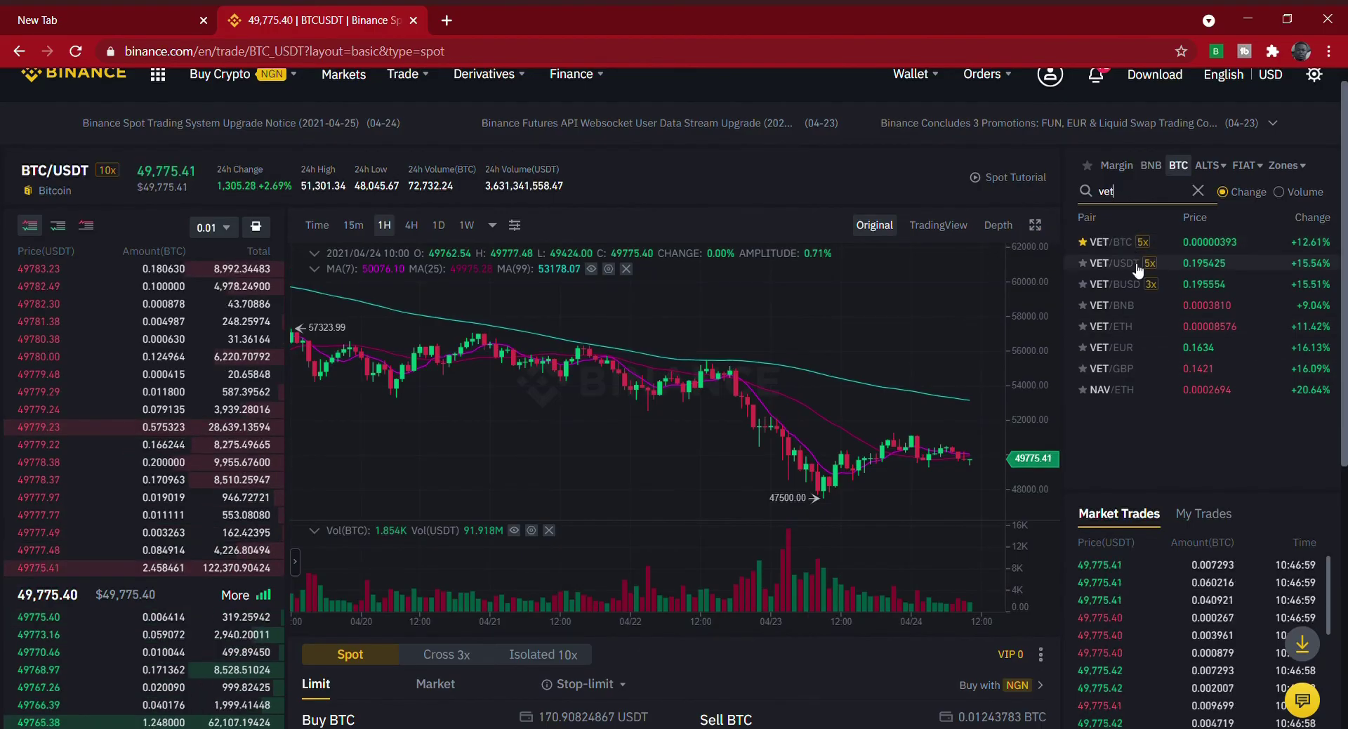
pyautogui.moveTo(1132, 264)
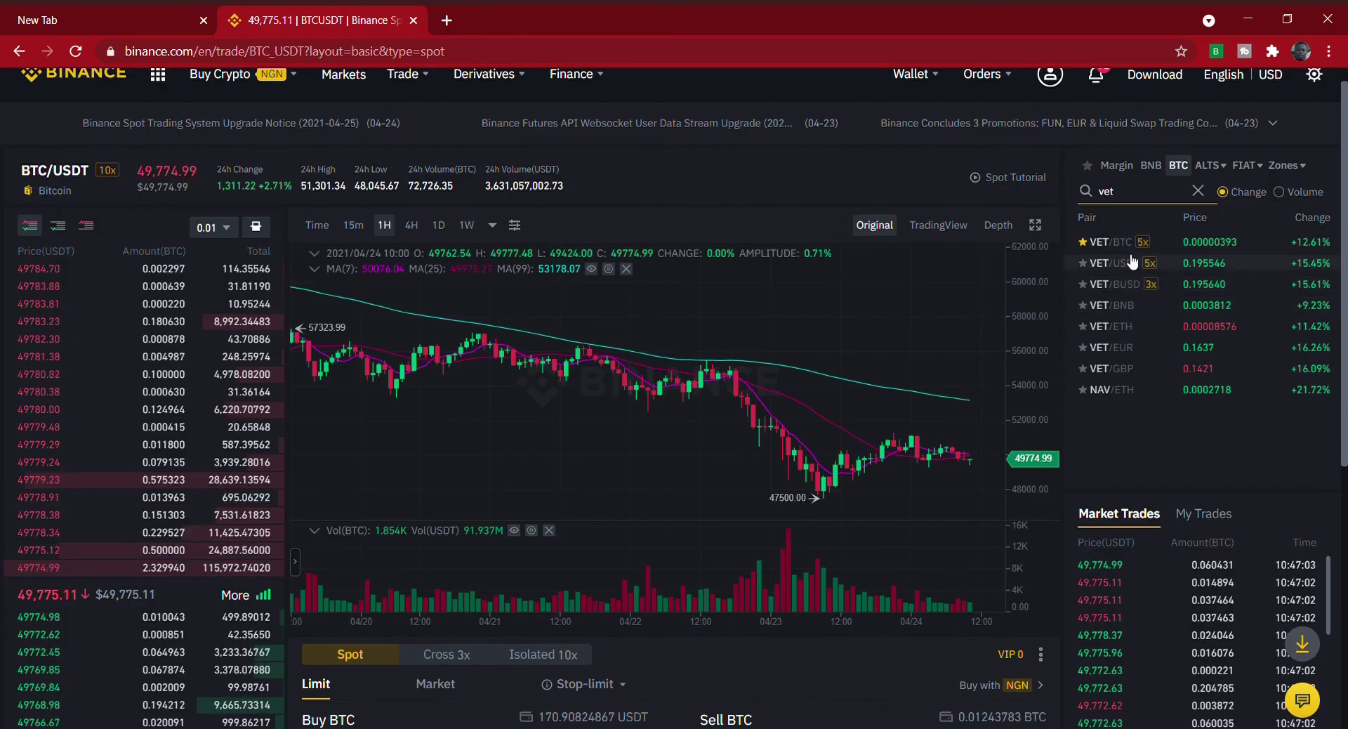
pyautogui.press('BackSpace')
pyautogui.press('BackSpace')
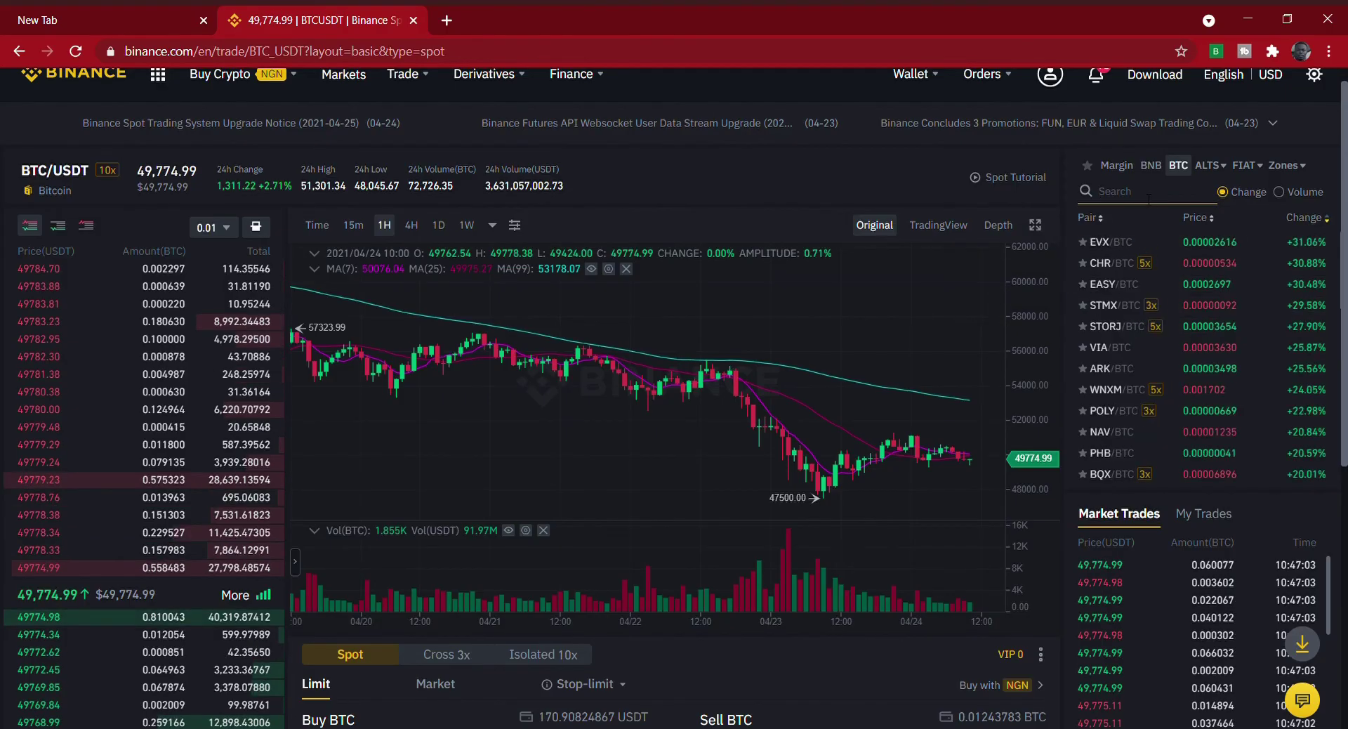